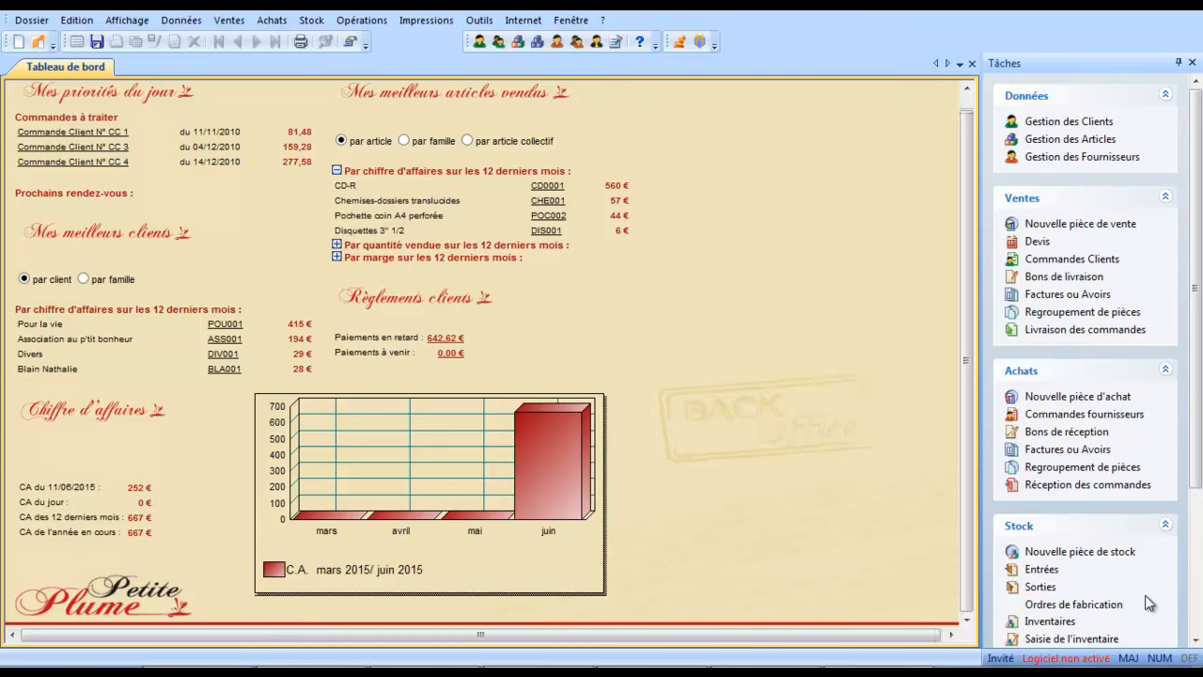
# Open the discount code R2 "Remise par CA" and review its sales type, turnover thresholds and percentage discounts
pyautogui.click(167, 10)
pyautogui.moveTo(186, 36)
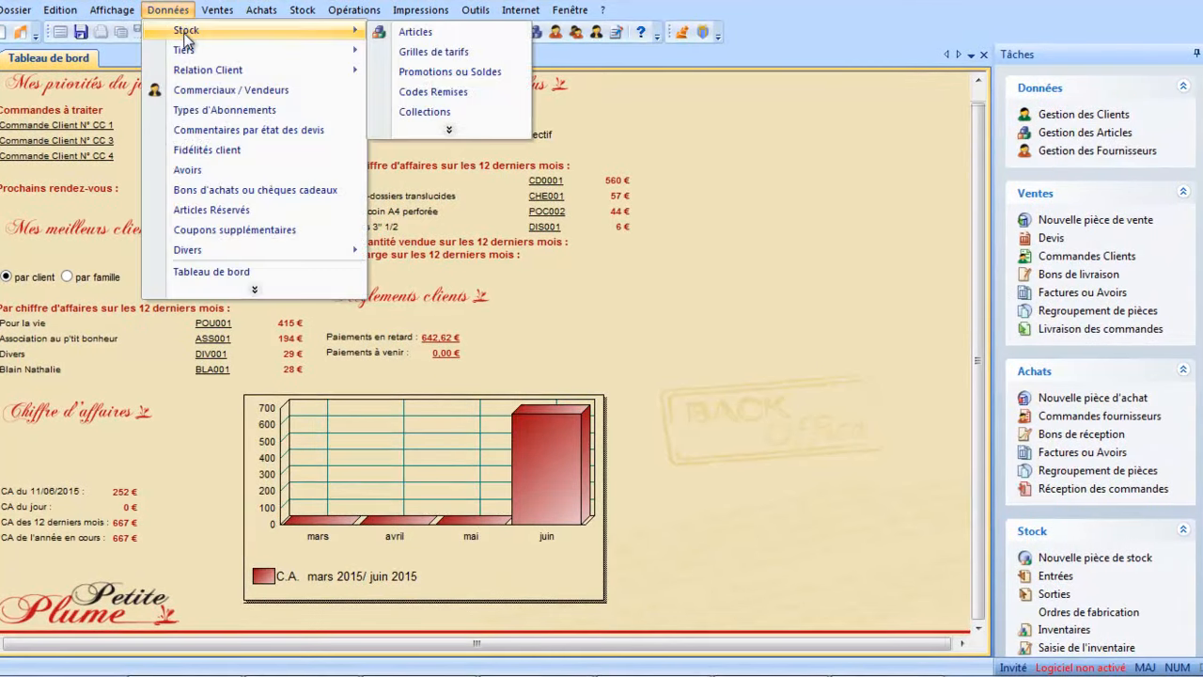
pyautogui.click(431, 93)
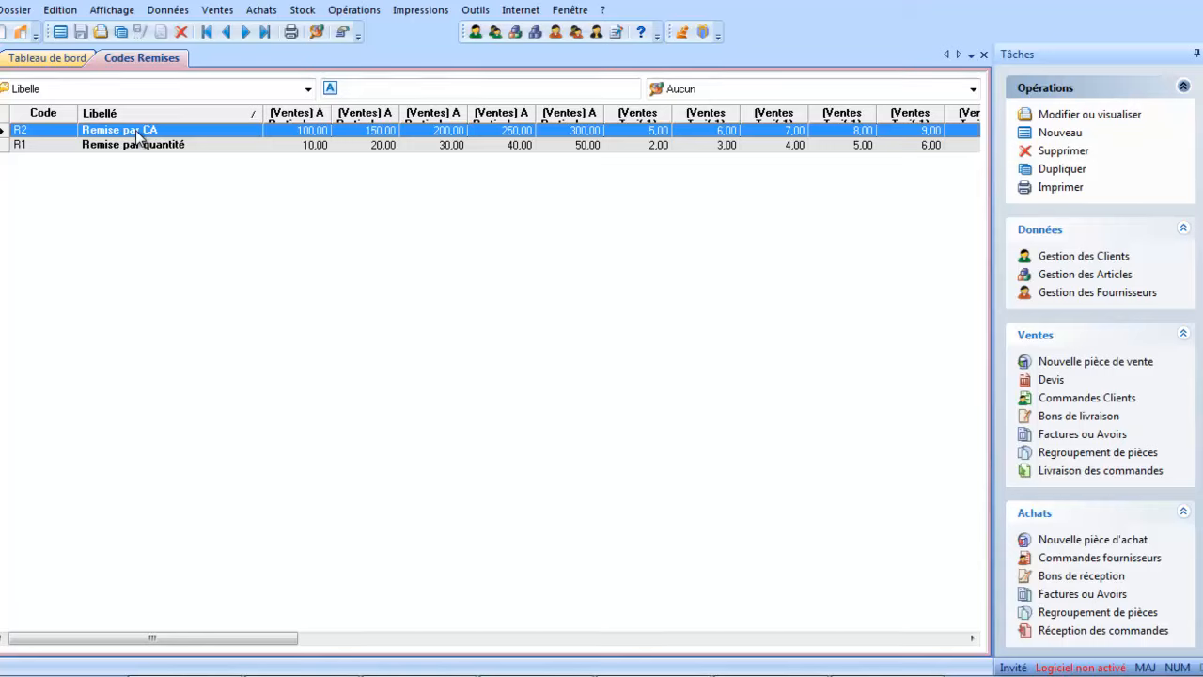
pyautogui.doubleClick(136, 130)
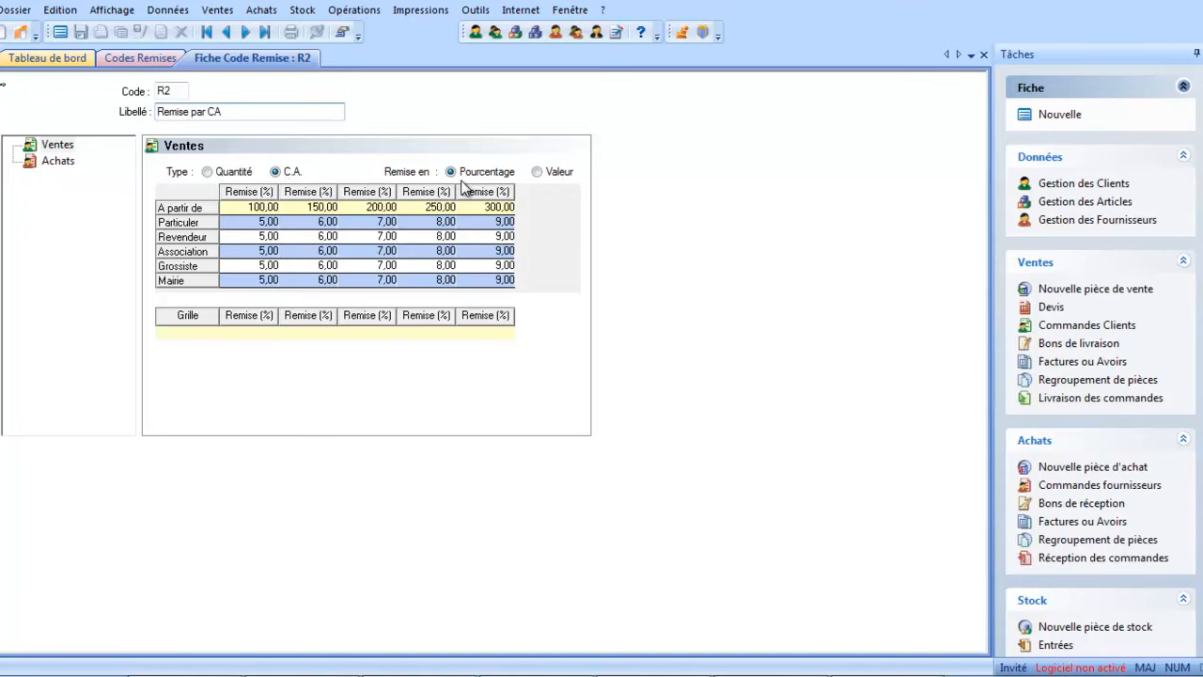
pyautogui.click(252, 208)
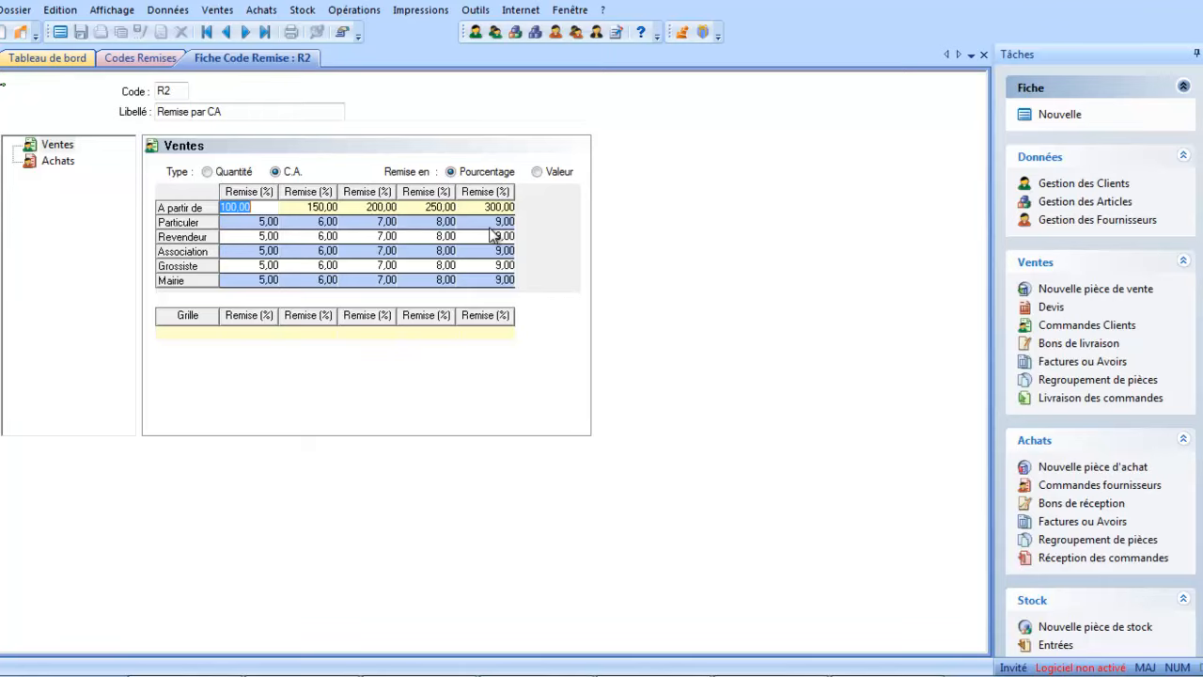
# Review the purchase thresholds and discount percentages of code R2, and close the record
pyautogui.click(56, 160)
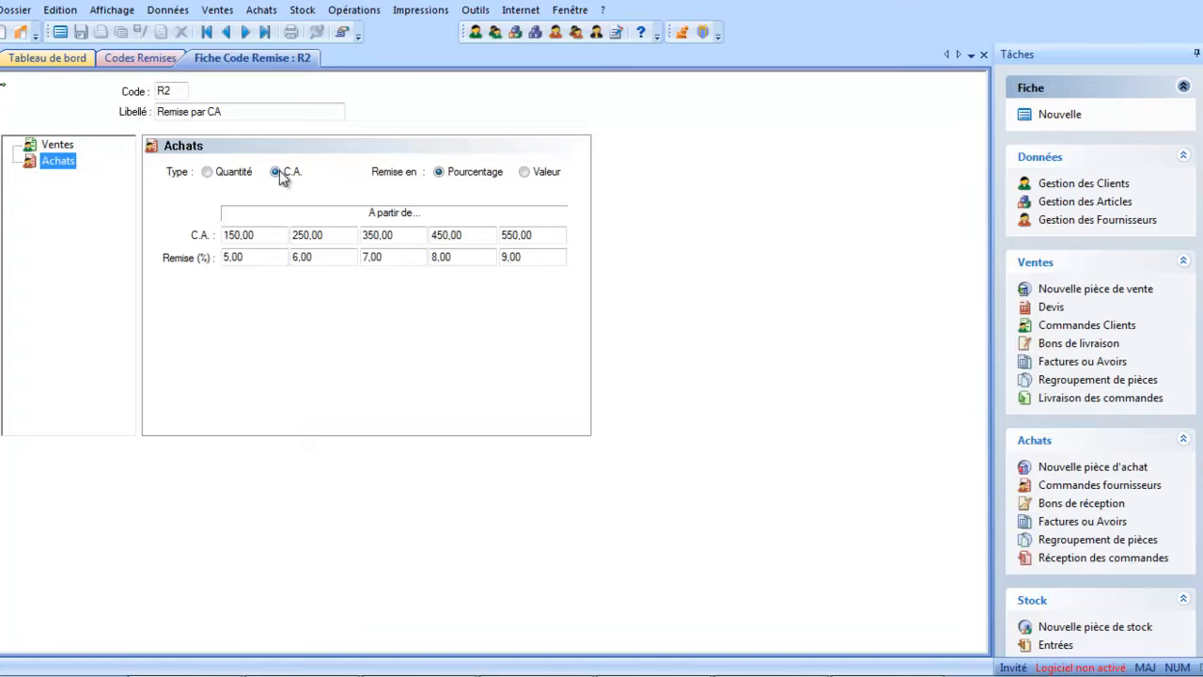
pyautogui.click(259, 235)
pyautogui.click(236, 260)
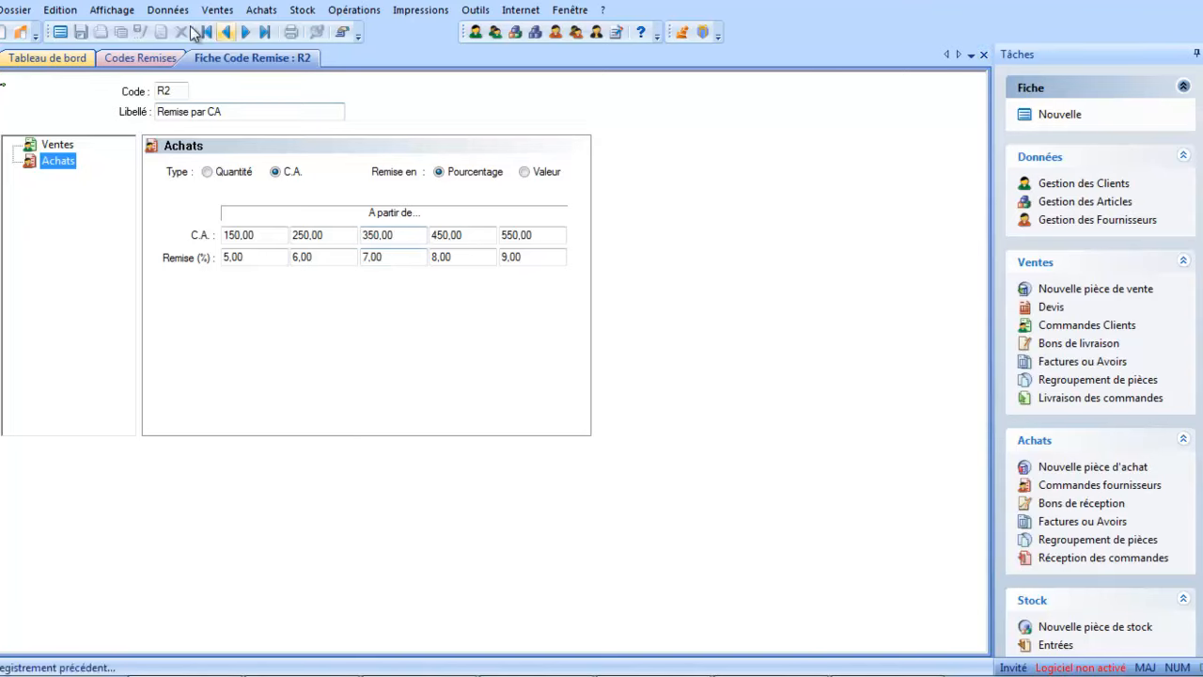
pyautogui.click(984, 55)
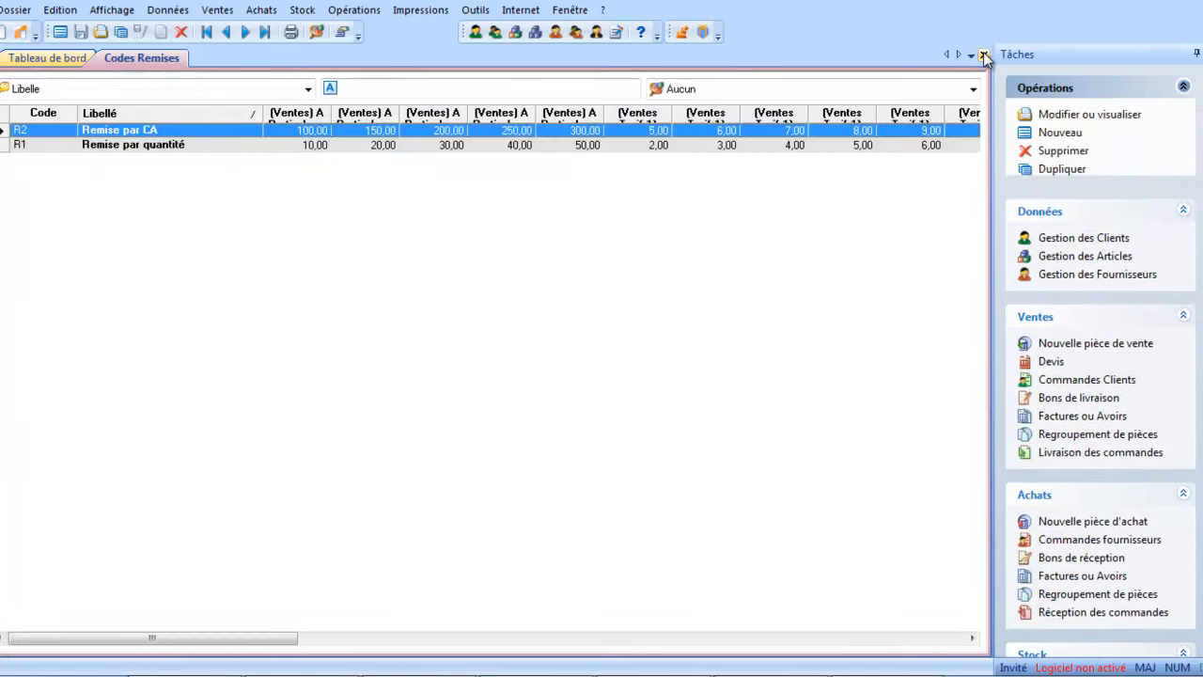
# Open the article record CD0001 (CD-R) and display its Complément section
pyautogui.click(169, 10)
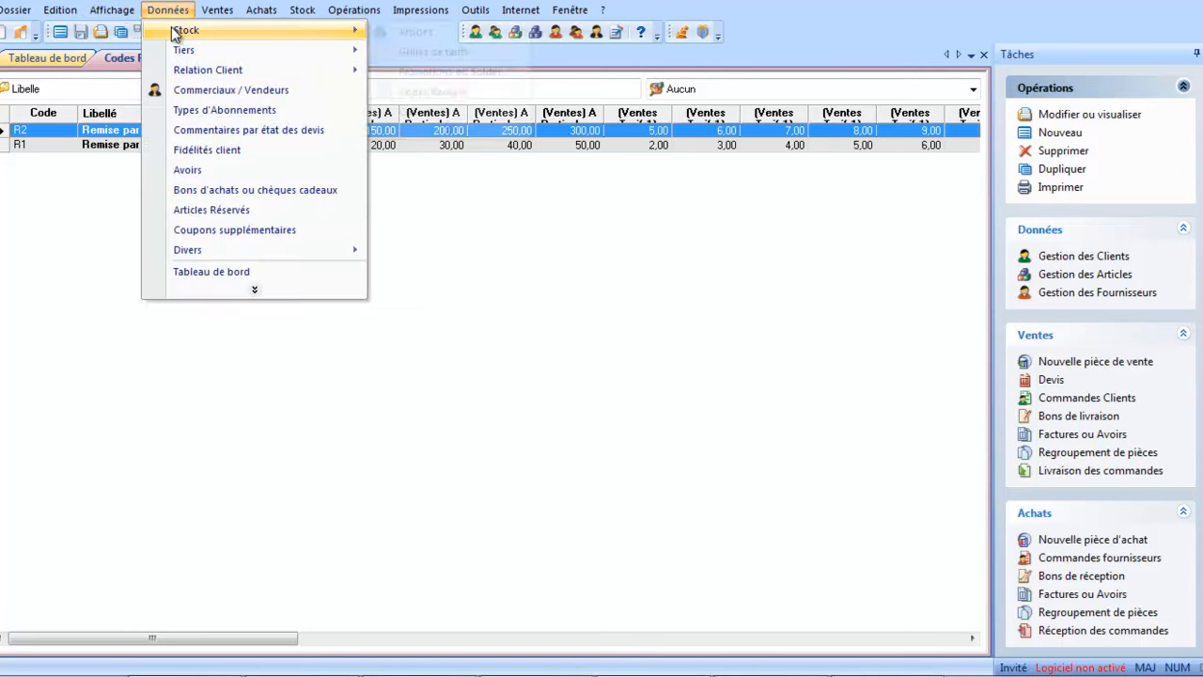
pyautogui.moveTo(362, 31)
pyautogui.click(428, 35)
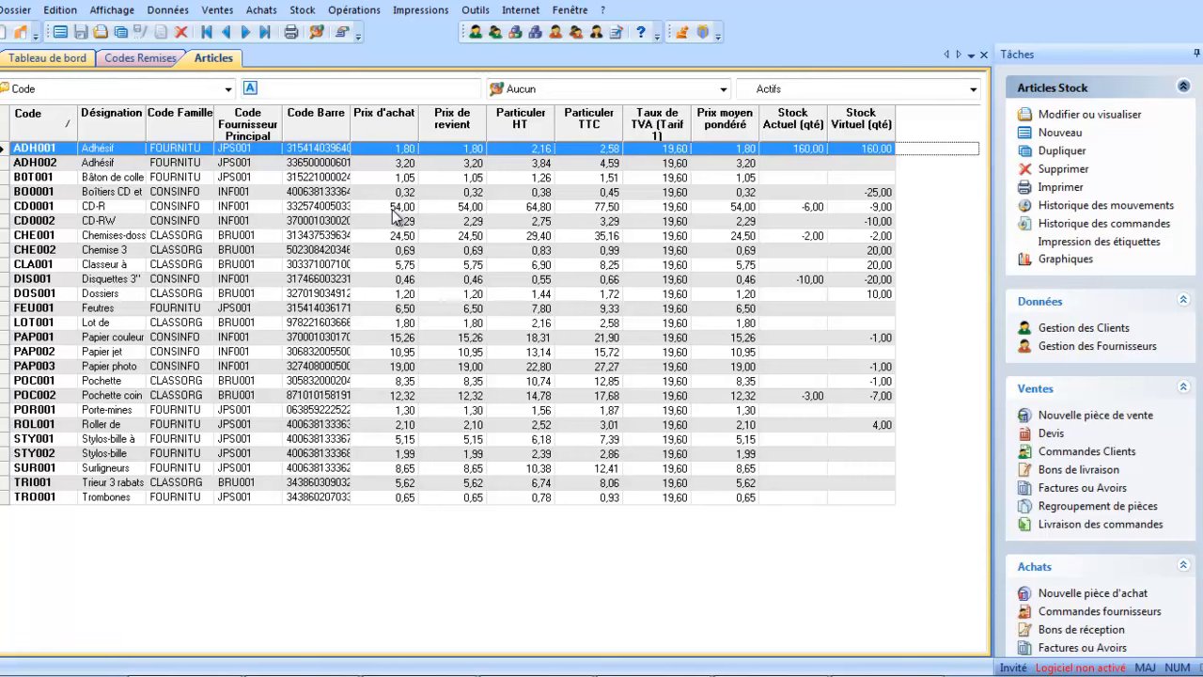
pyautogui.doubleClick(297, 208)
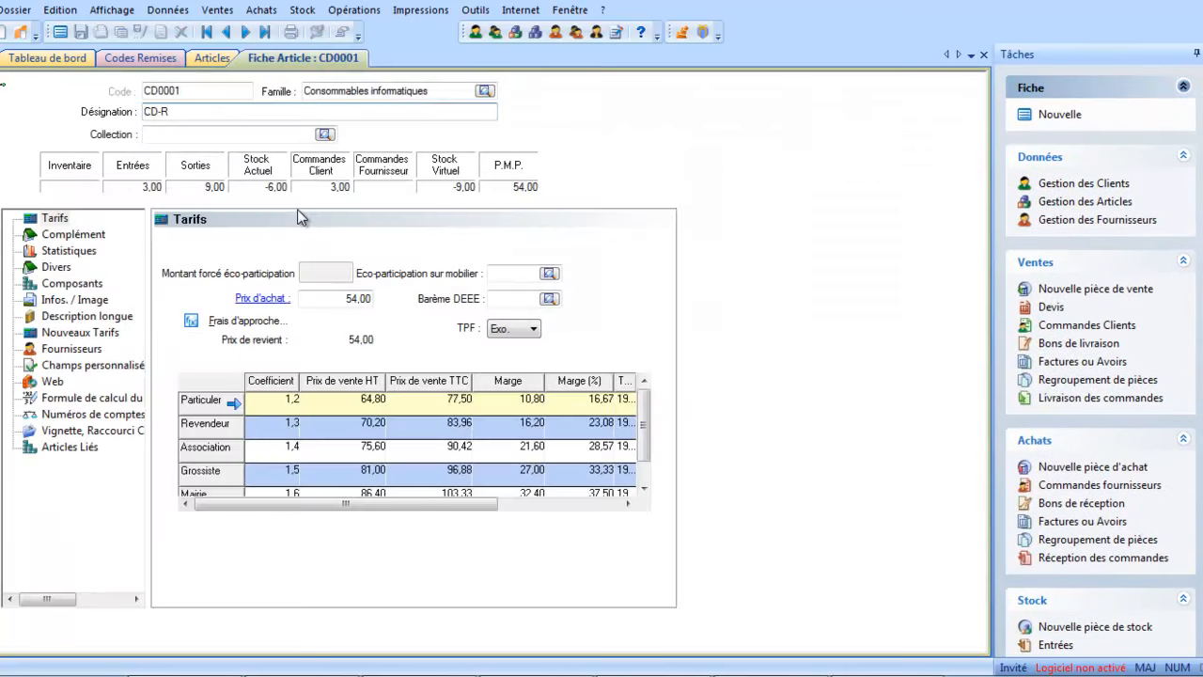
pyautogui.click(94, 237)
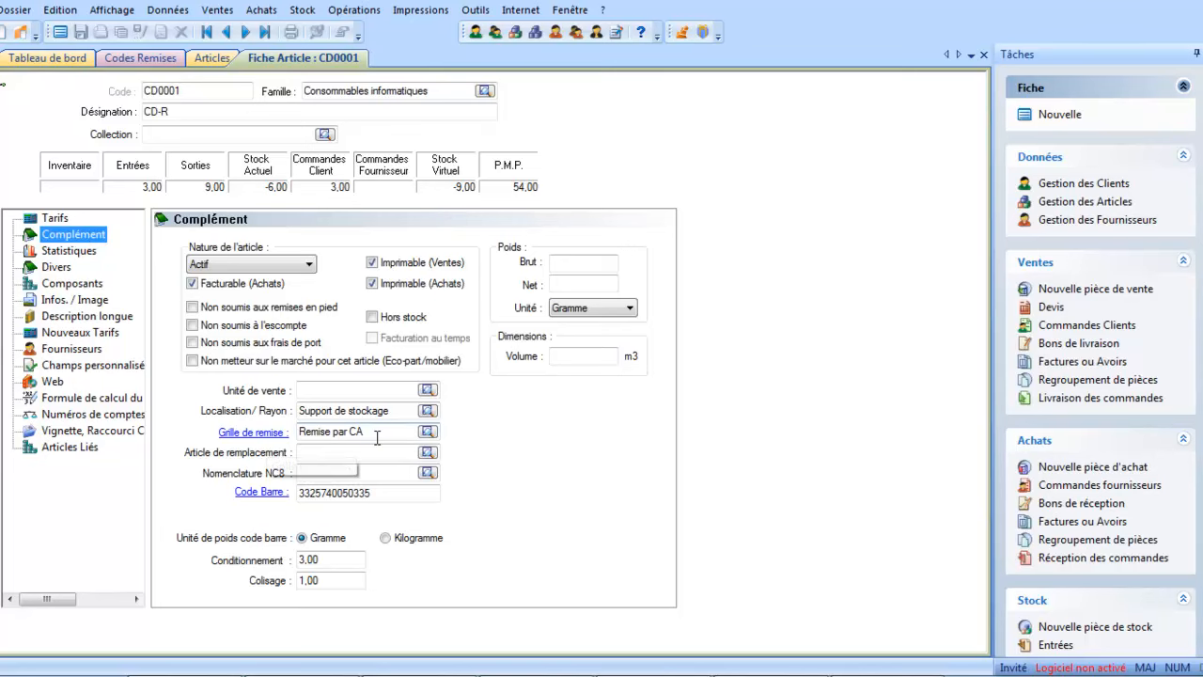
# Look up the Grille de remise "Remise par CA" from article CD0001, return to the record, and save the article
pyautogui.click(431, 434)
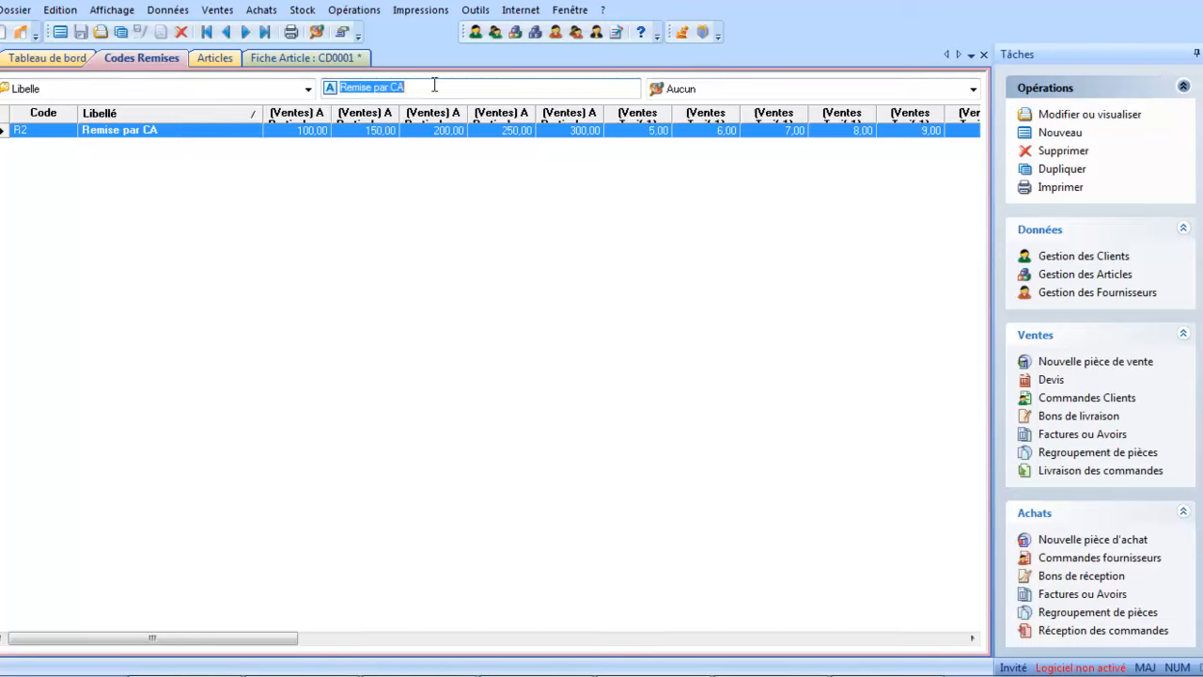
pyautogui.click(984, 54)
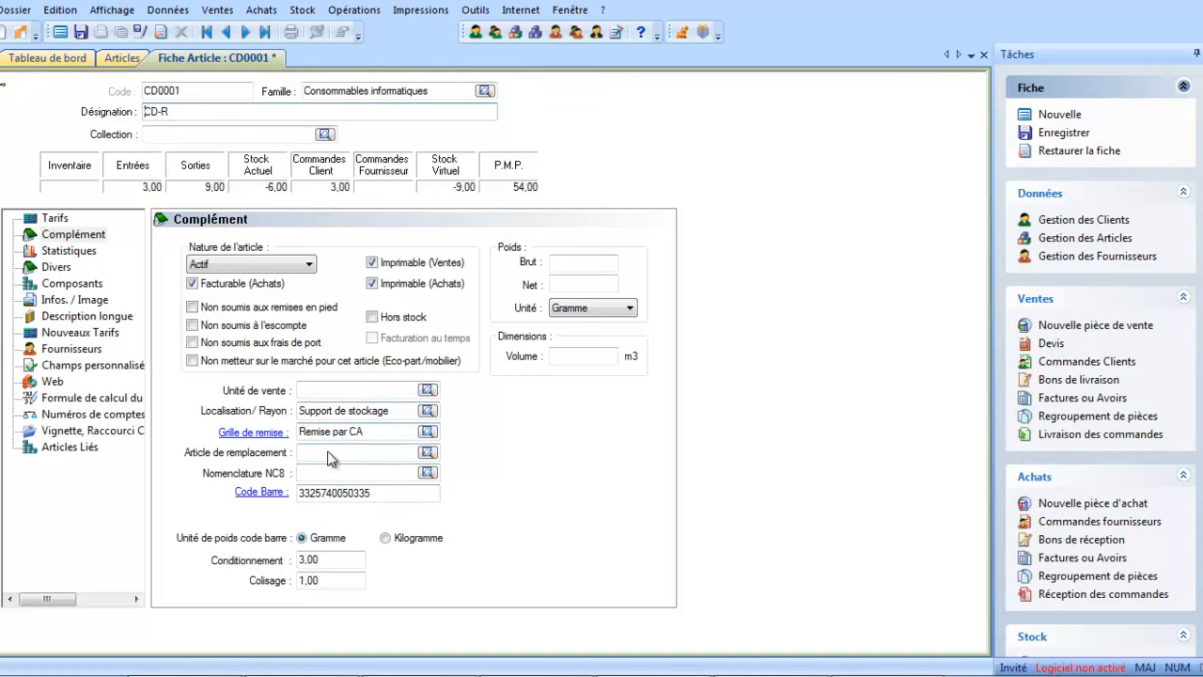
pyautogui.click(983, 55)
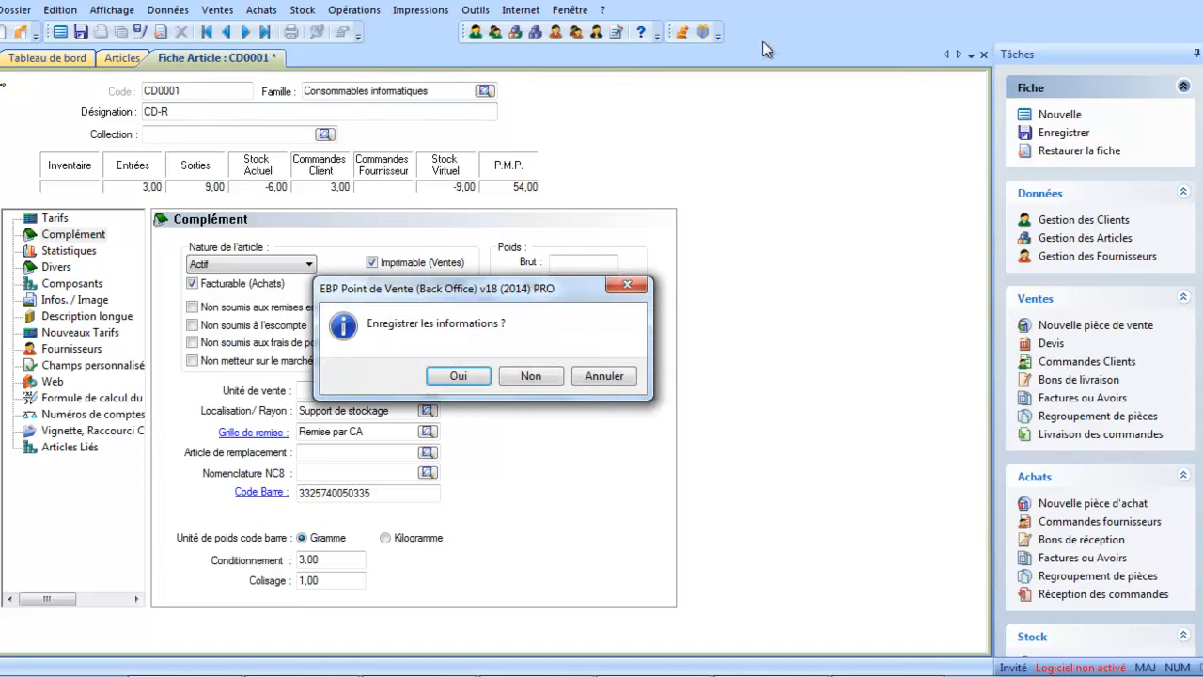
pyautogui.click(459, 377)
# Create a new customer order for the client Association au p'tit bonheur
pyautogui.click(216, 10)
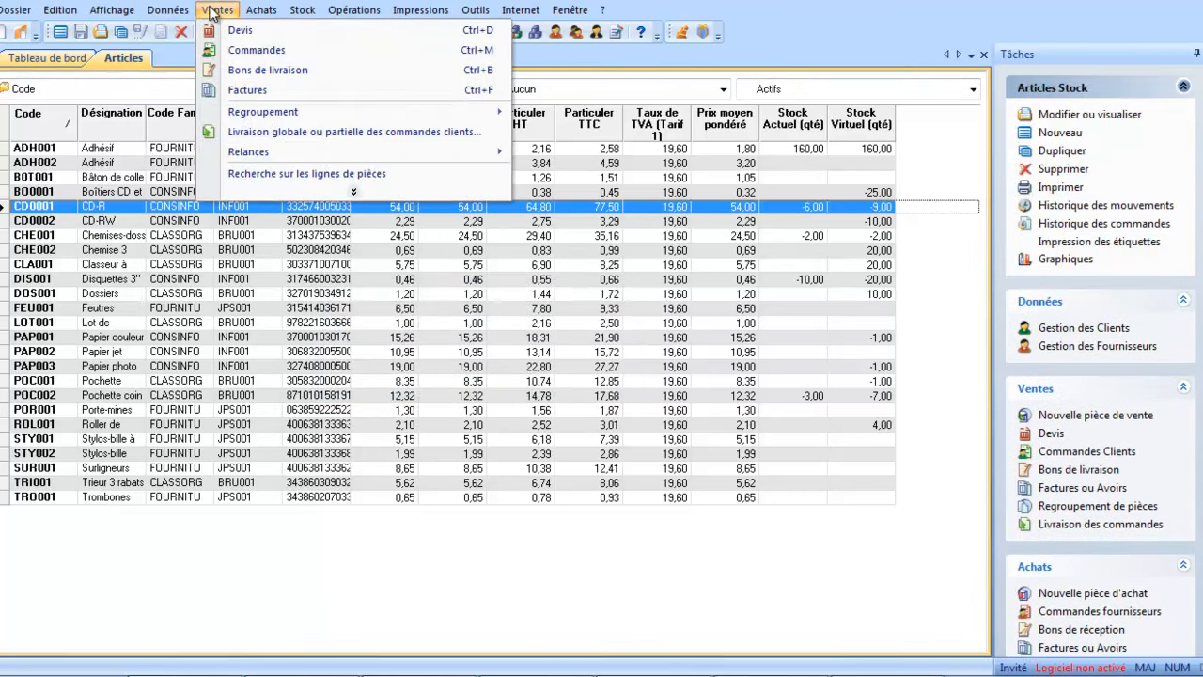
pyautogui.click(211, 54)
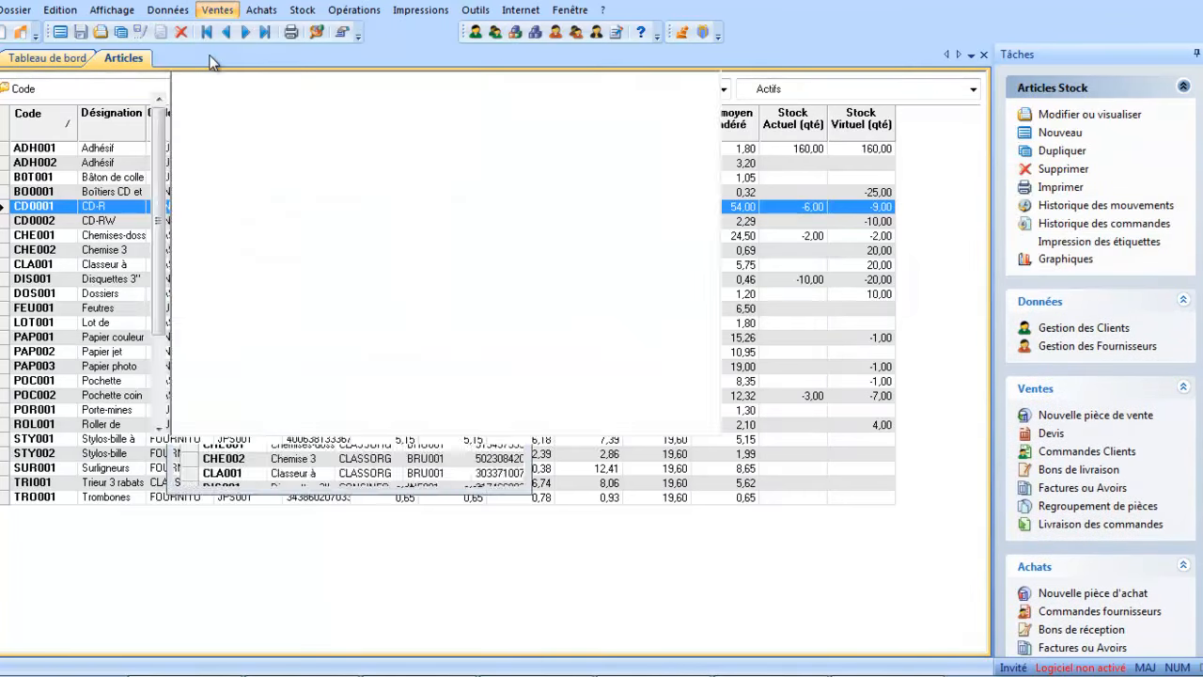
pyautogui.click(59, 32)
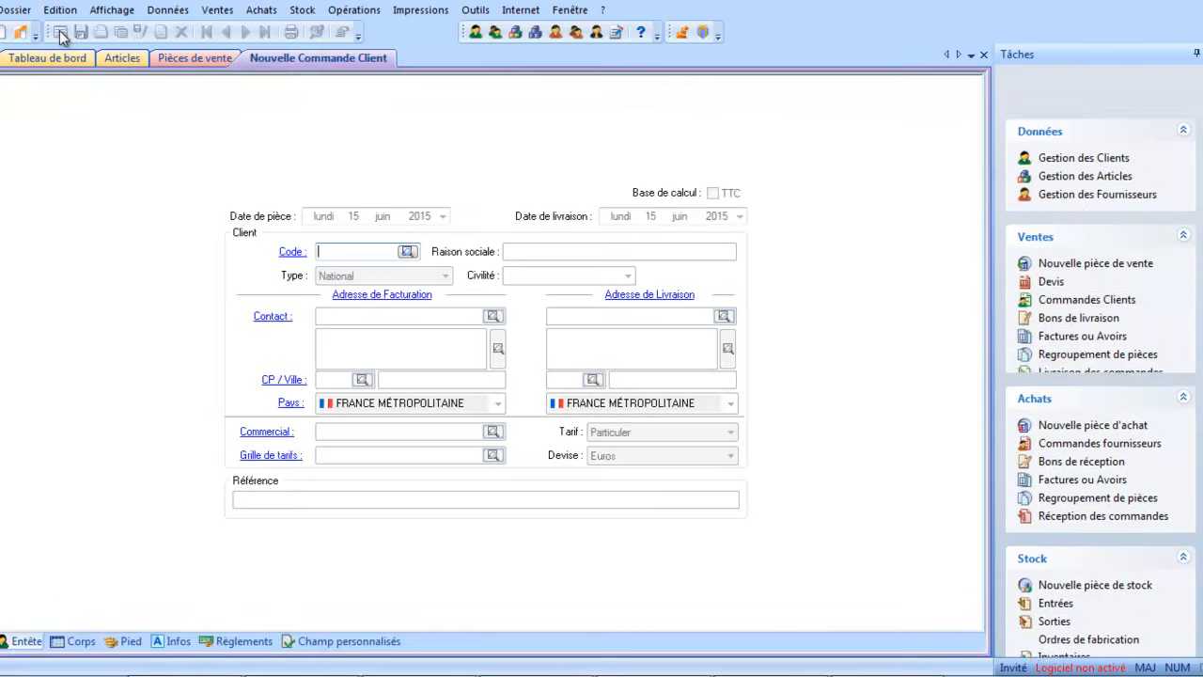
pyautogui.click(413, 253)
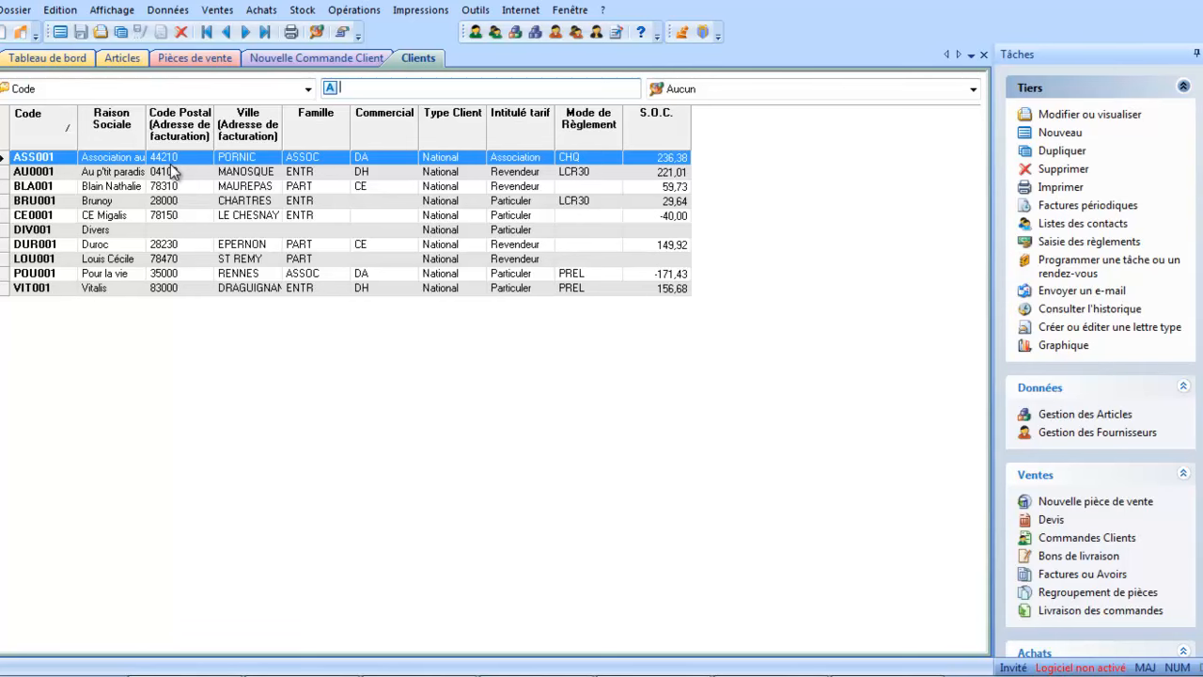
pyautogui.press('Return')
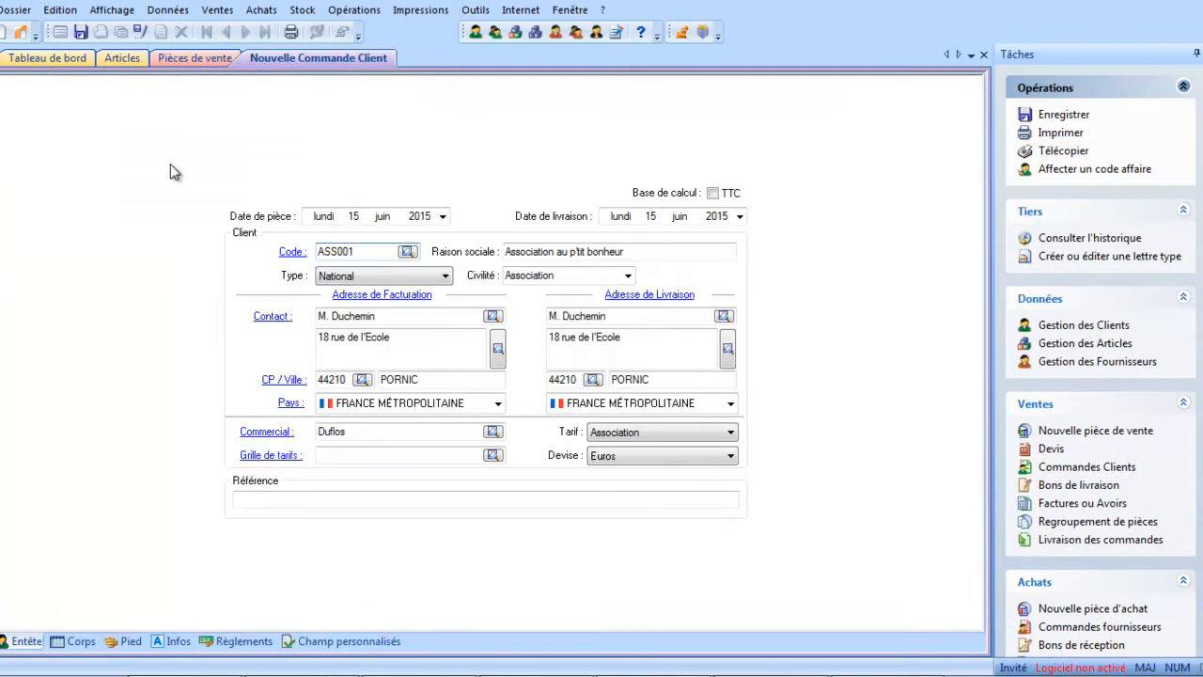
# Check the discount fields in the order's footer, and add article CD0001 (CD-R) to the order lines
pyautogui.click(128, 641)
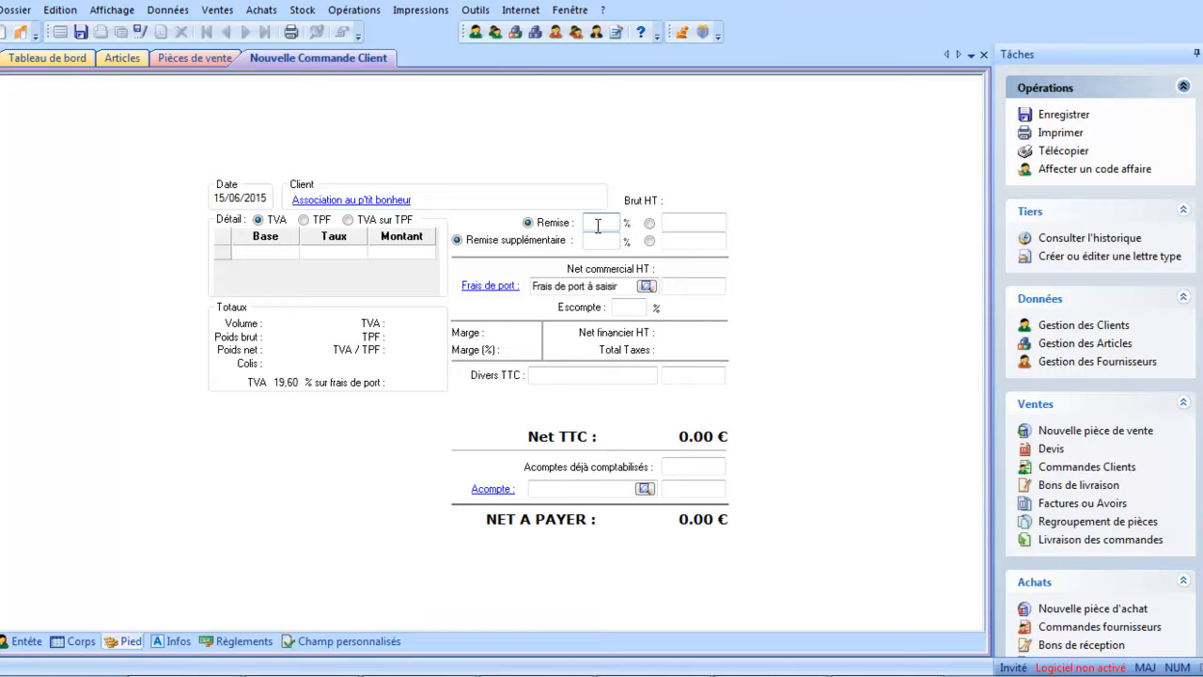
pyautogui.click(79, 641)
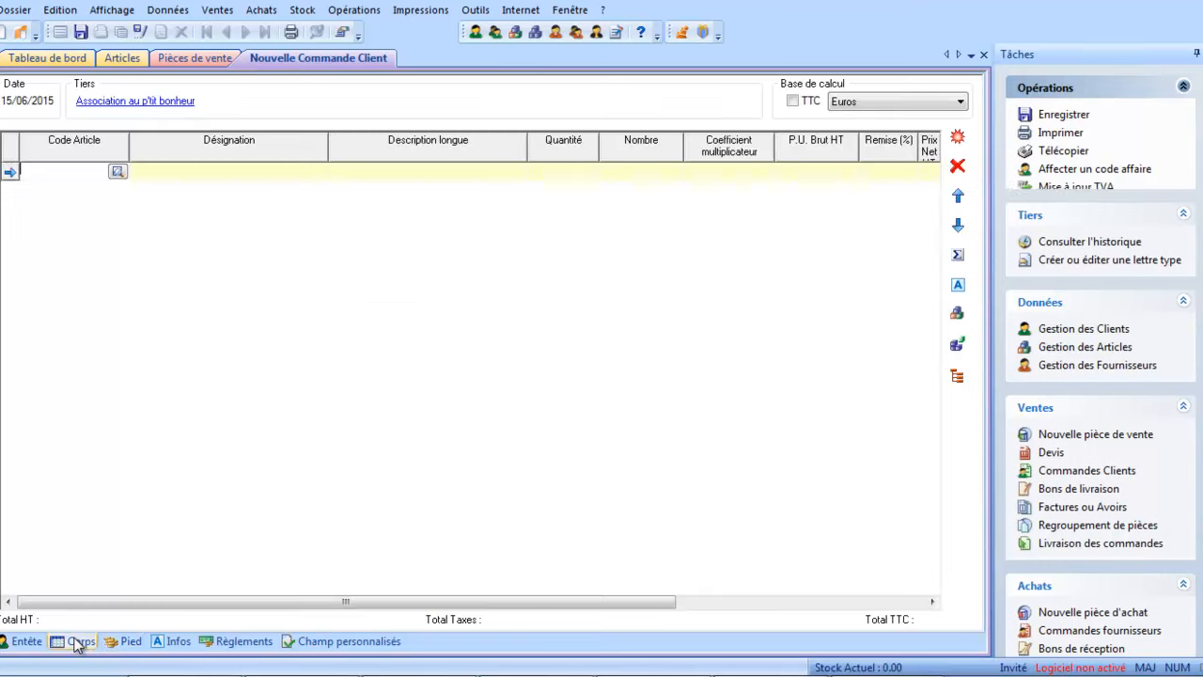
pyautogui.click(118, 171)
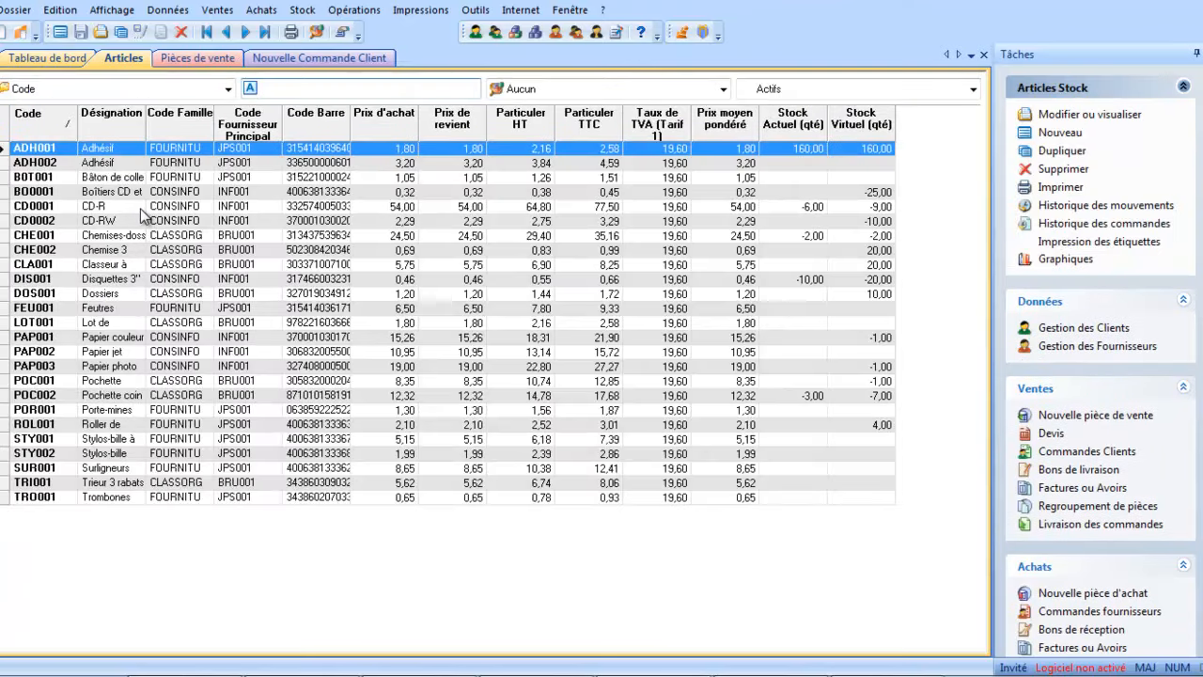
pyautogui.click(140, 207)
pyautogui.doubleClick(139, 209)
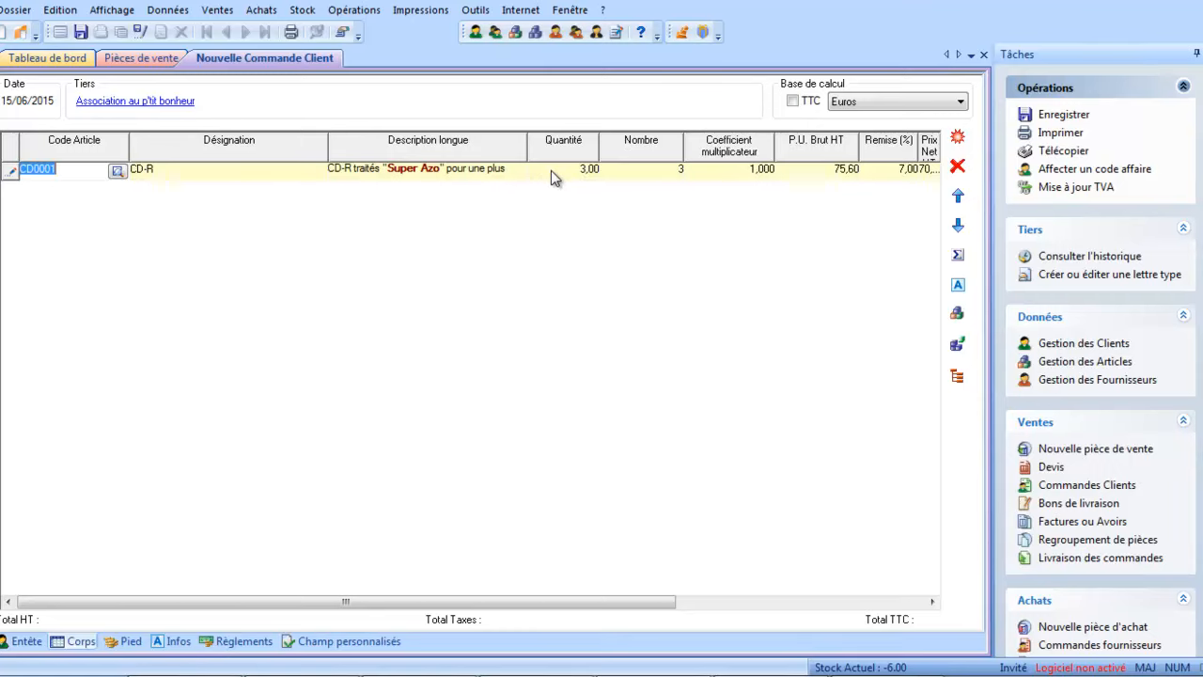
# Review the CD-R line's quantity, discount and net amounts across all columns, and save the customer order on closing
pyautogui.press('Tab')
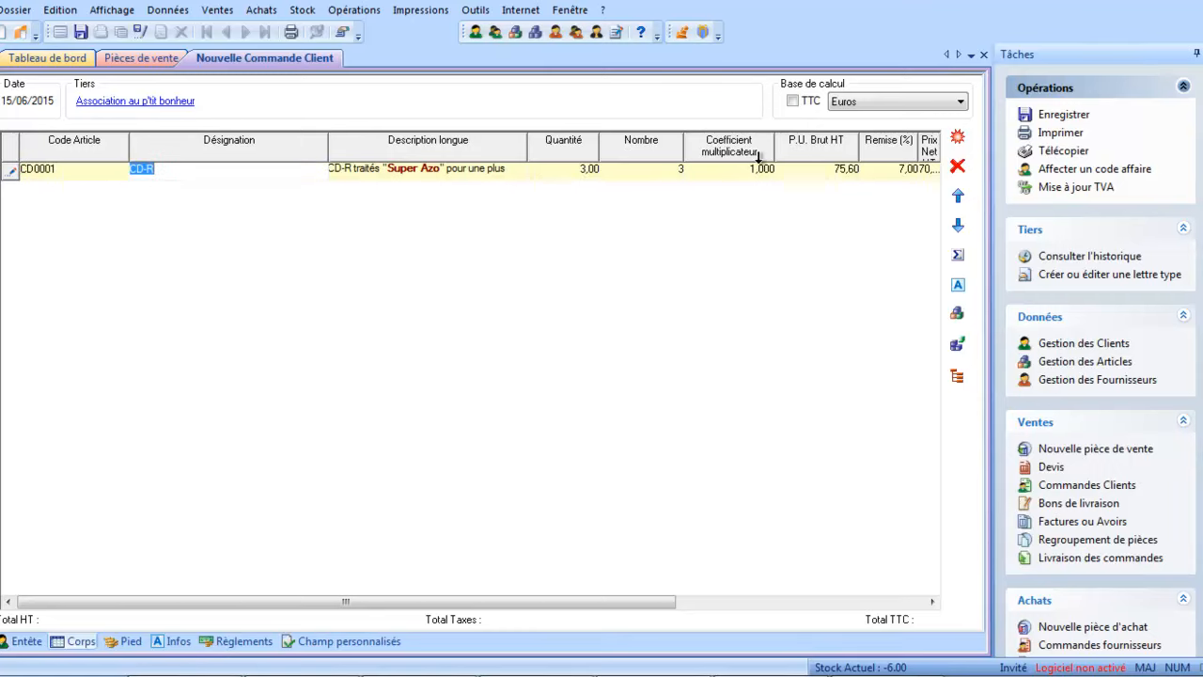
pyautogui.press('Tab')
pyautogui.press('Tab')
pyautogui.press('Tab')
pyautogui.press('Tab')
pyautogui.press('Tab')
pyautogui.press('Tab')
pyautogui.press('Tab')
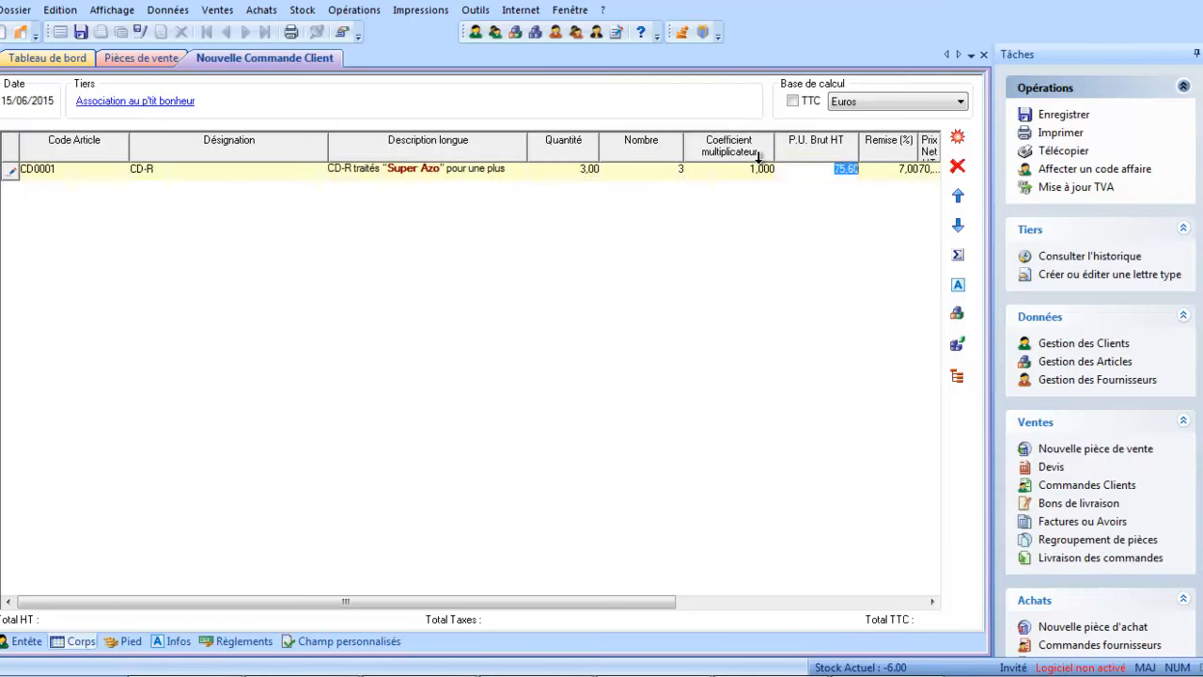
pyautogui.press('Tab')
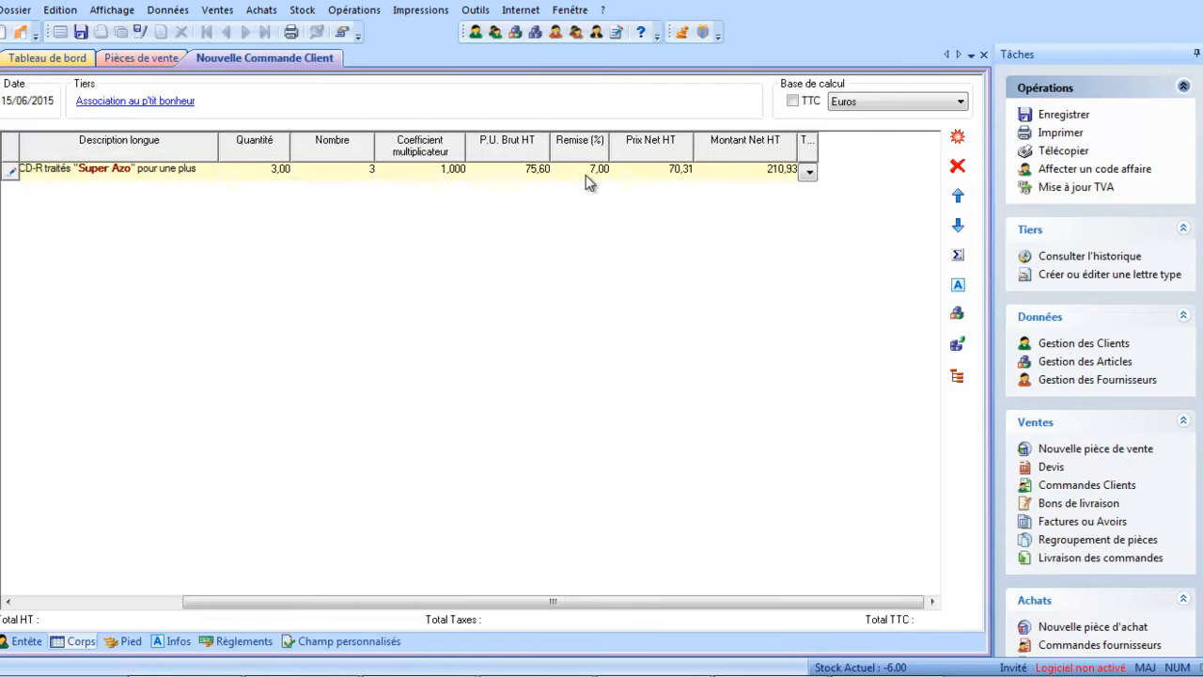
pyautogui.moveTo(552, 601); pyautogui.dragTo(346, 602)
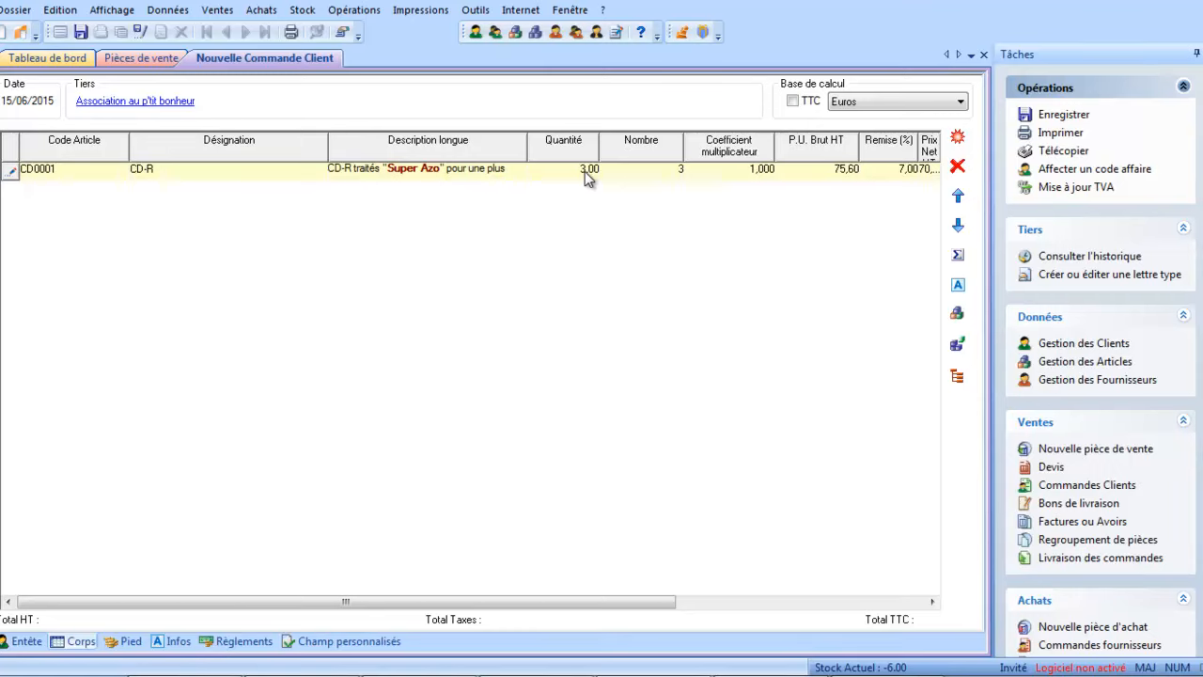
pyautogui.click(983, 57)
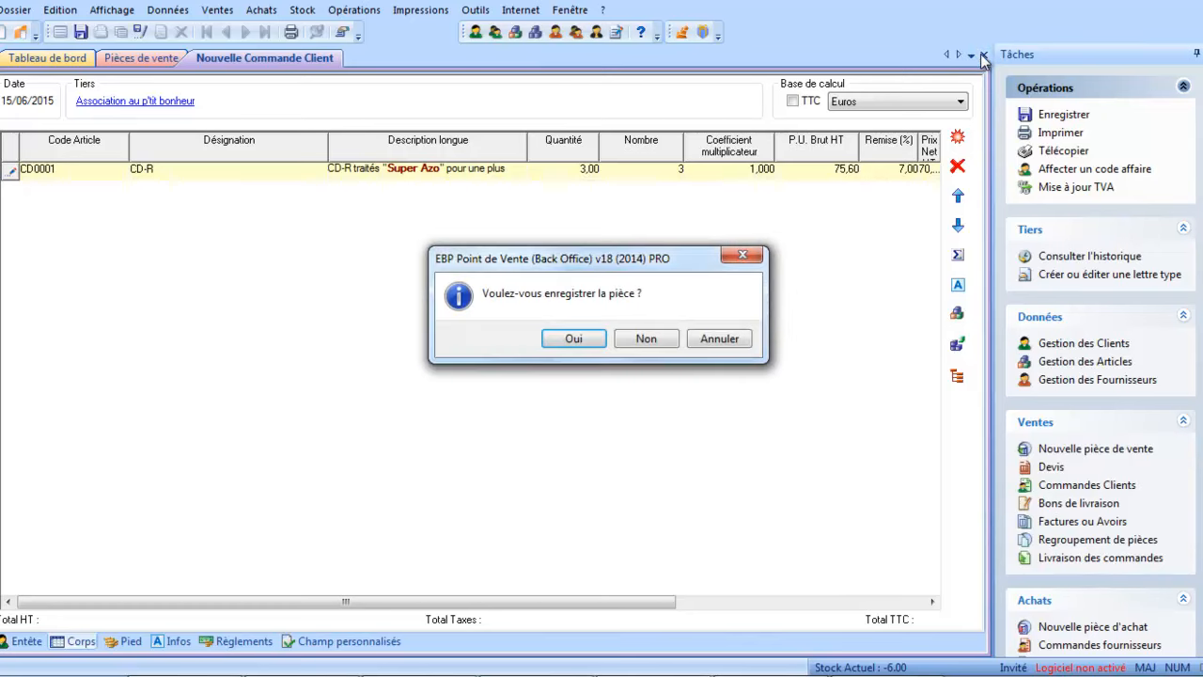
pyautogui.click(573, 340)
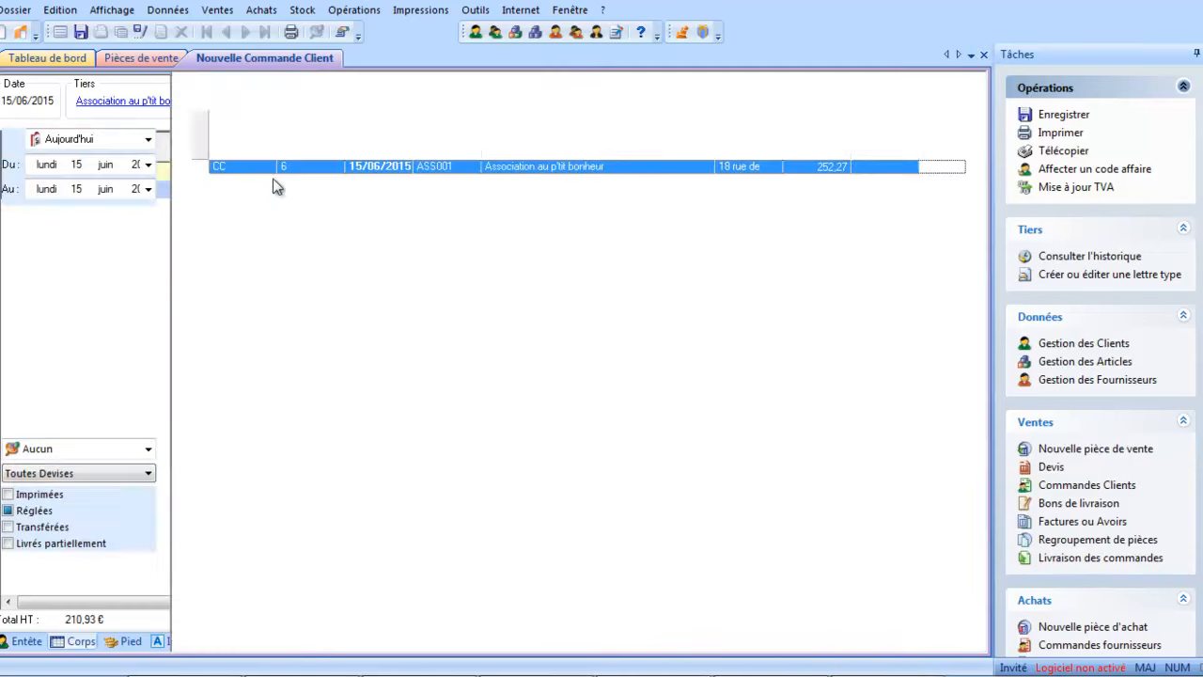
# Create a new supplier order for the supplier Brunau
pyautogui.click(262, 10)
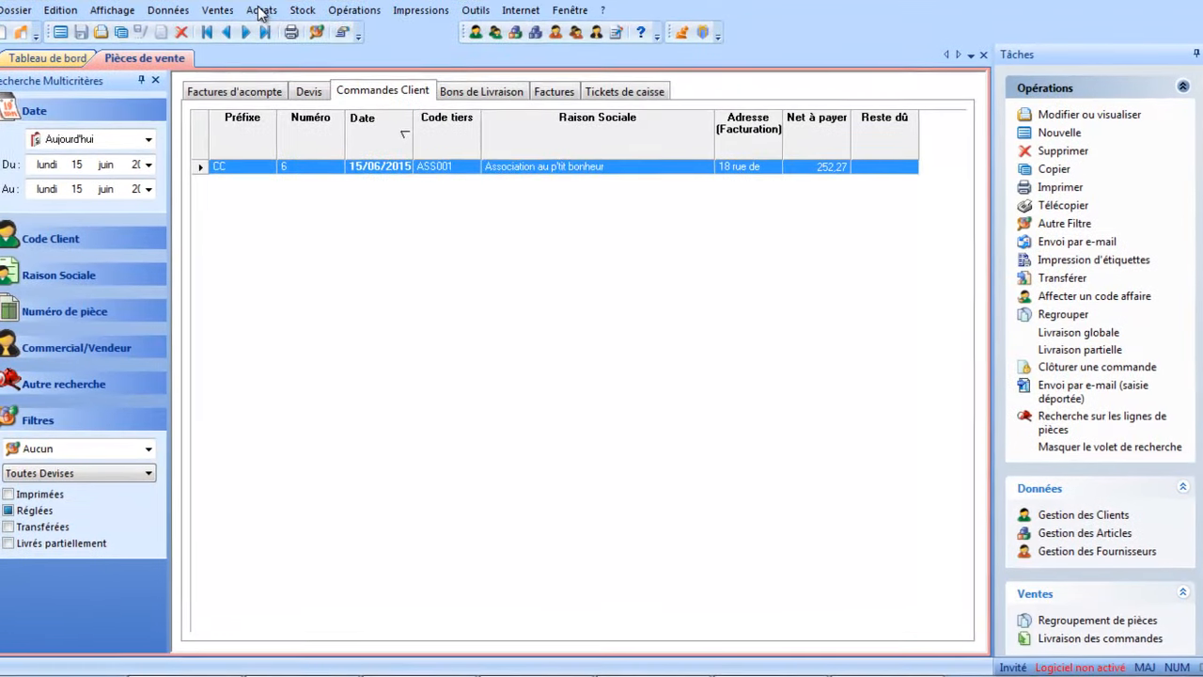
pyautogui.click(261, 11)
pyautogui.click(264, 31)
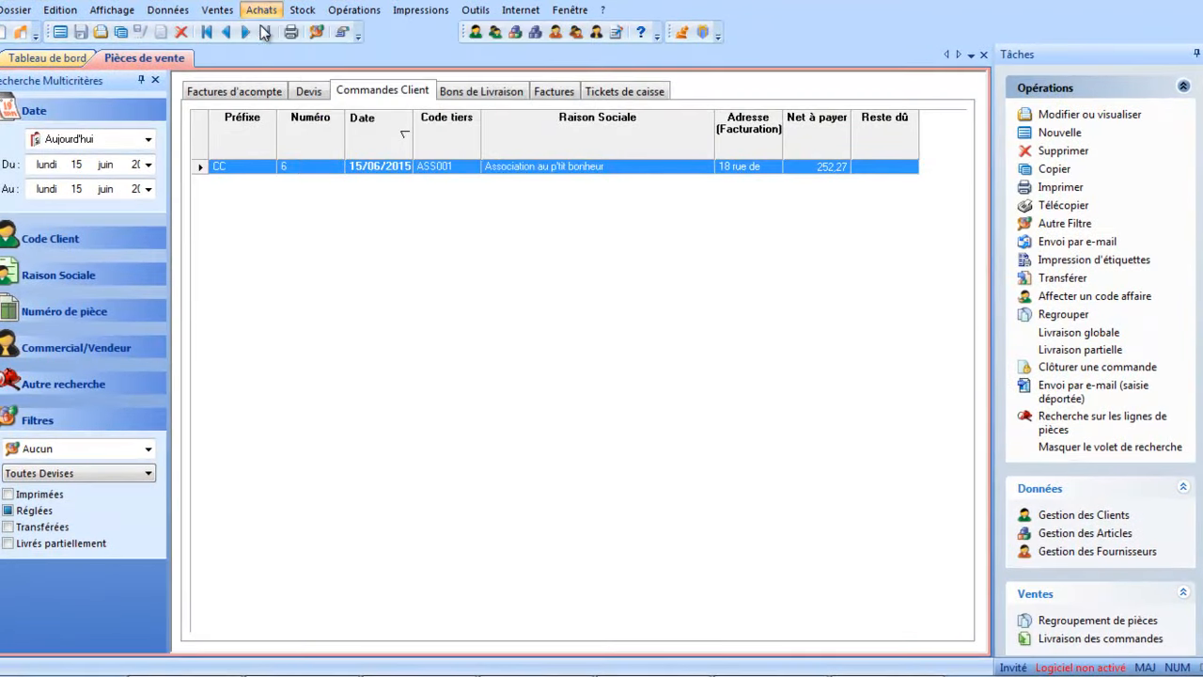
pyautogui.click(57, 30)
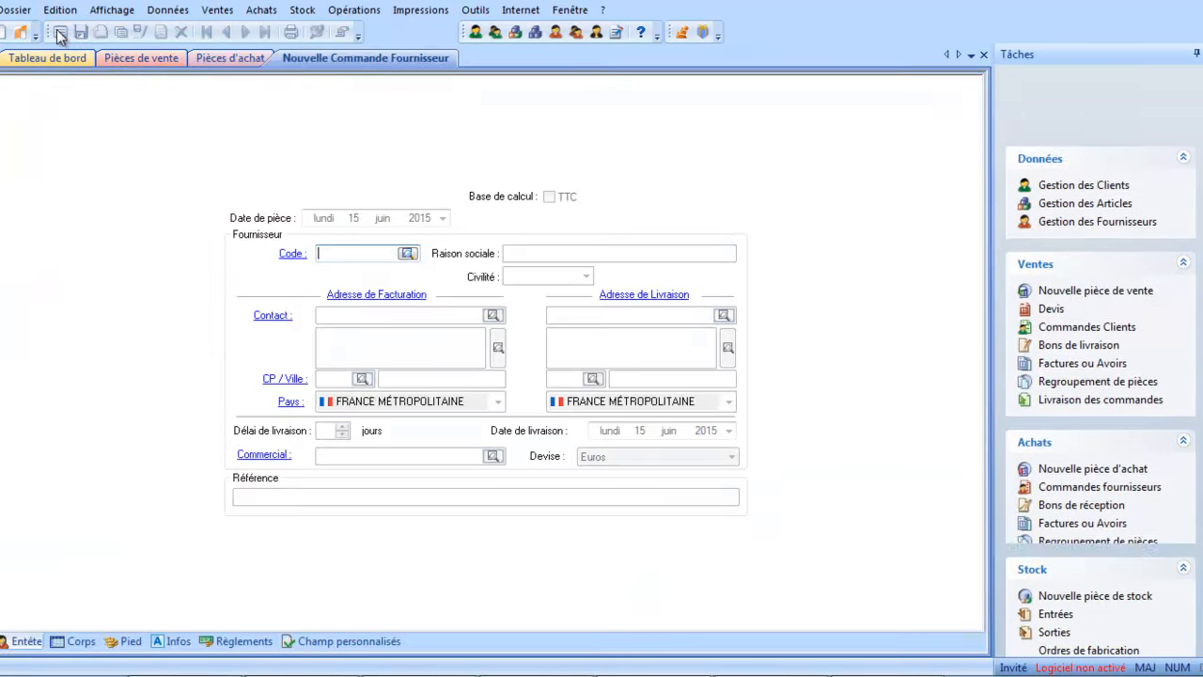
pyautogui.click(408, 254)
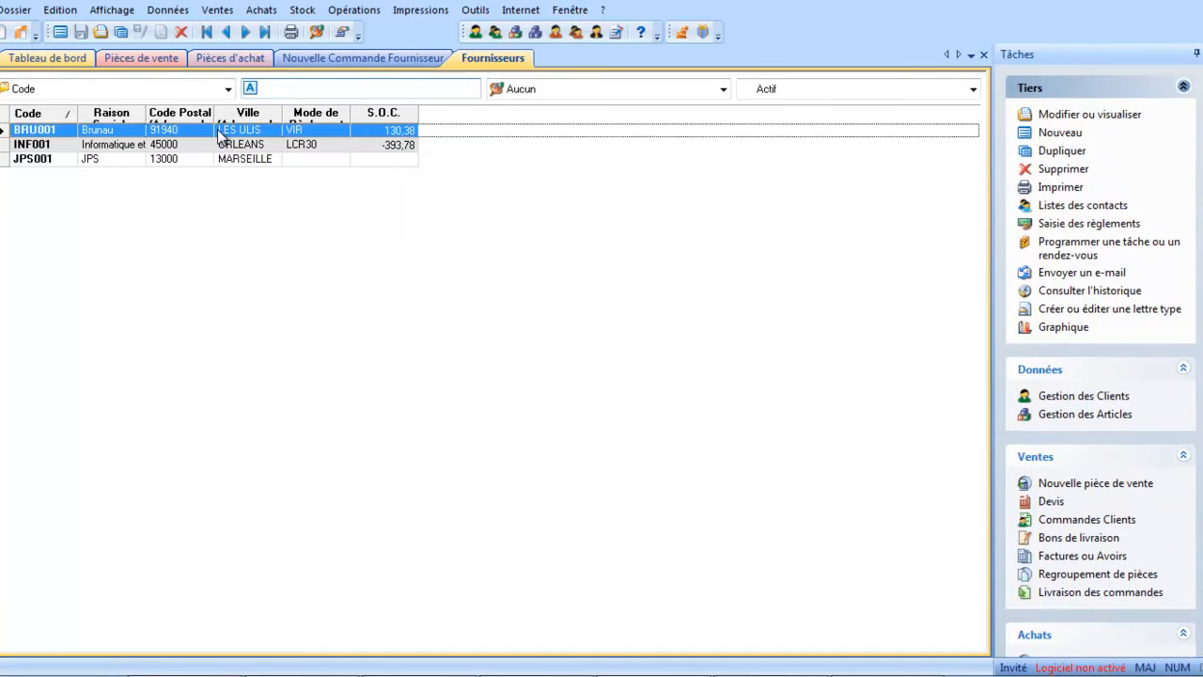
pyautogui.doubleClick(217, 129)
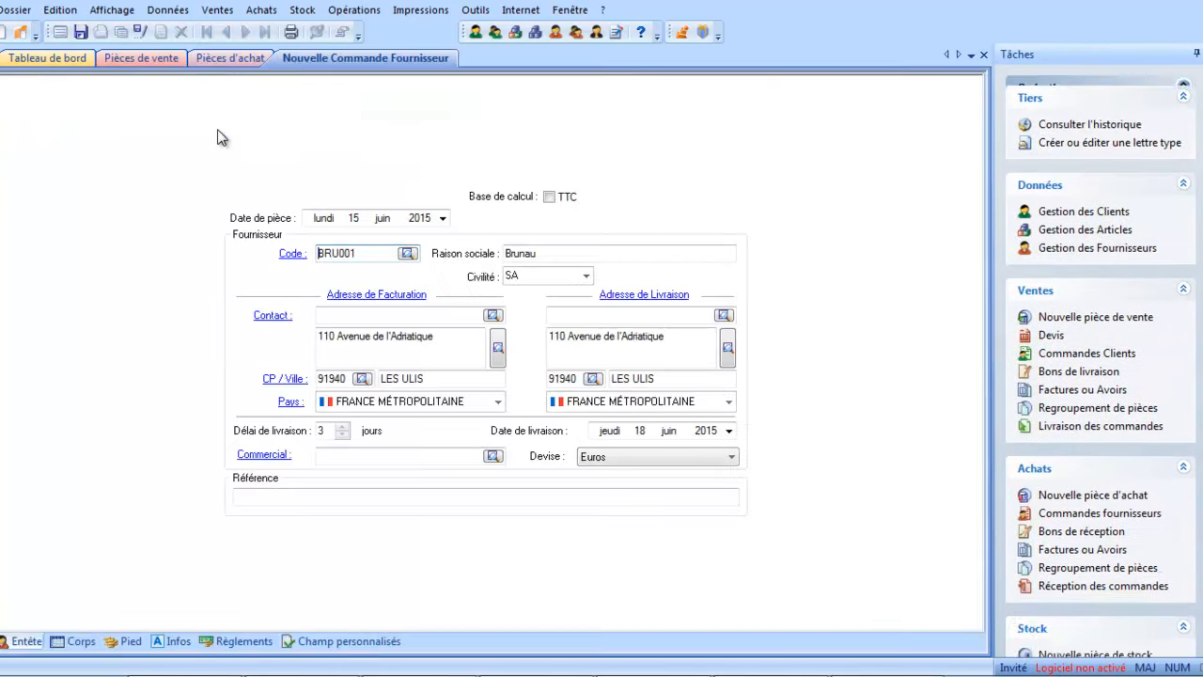
# Add article CD0001 (CD-R) to the lines of the supplier order
pyautogui.click(77, 641)
pyautogui.click(118, 172)
pyautogui.doubleClick(122, 204)
# Review the CD-R line's quantity, number, gross unit price, discount, net price and net amount in the supplier order
pyautogui.press('Tab')
pyautogui.press('Tab')
pyautogui.press('Tab')
pyautogui.press('Tab')
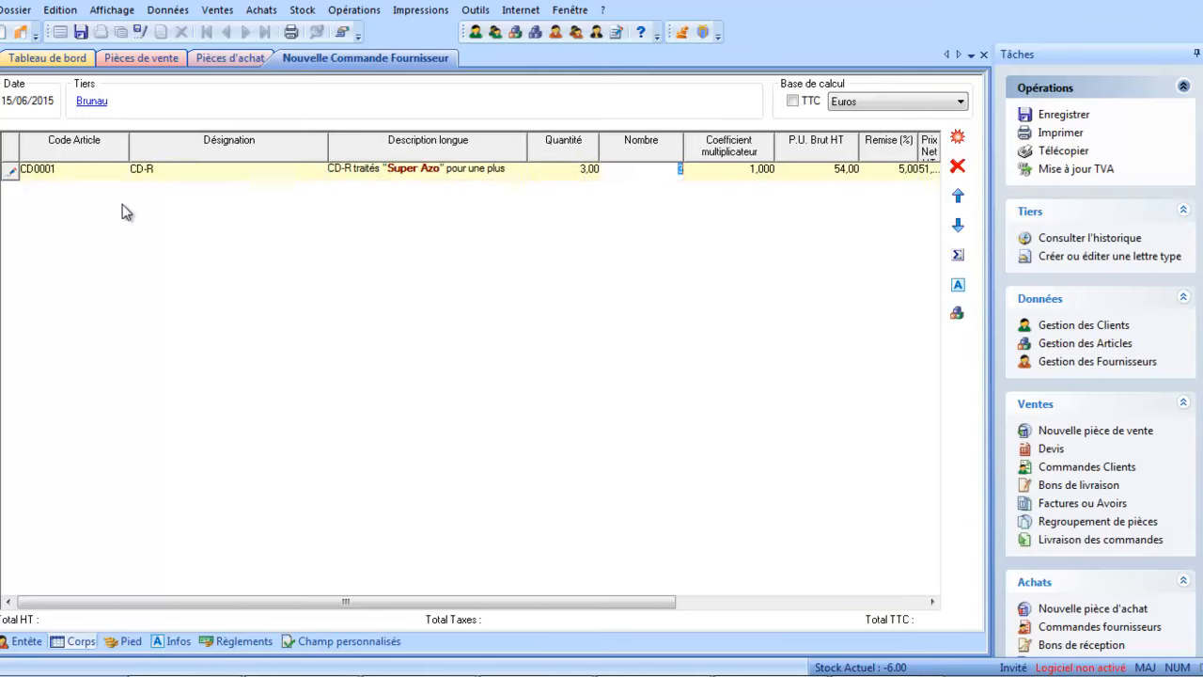
pyautogui.press('Tab')
pyautogui.press('Tab')
pyautogui.press('Tab')
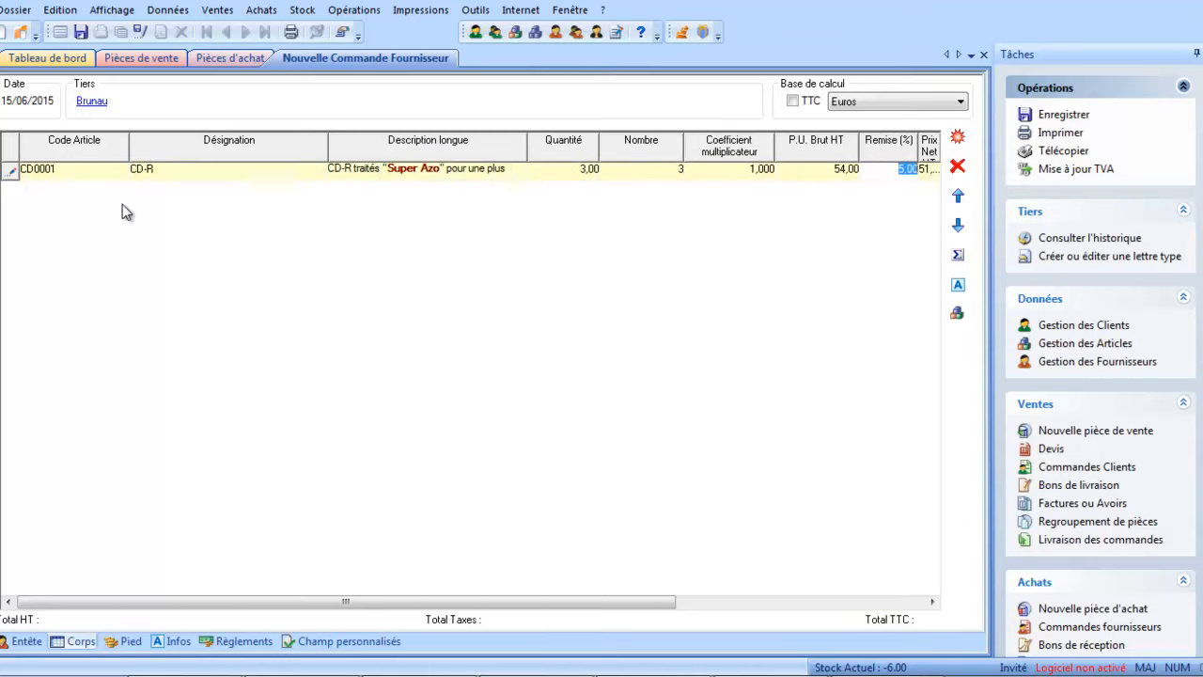
pyautogui.press('Tab')
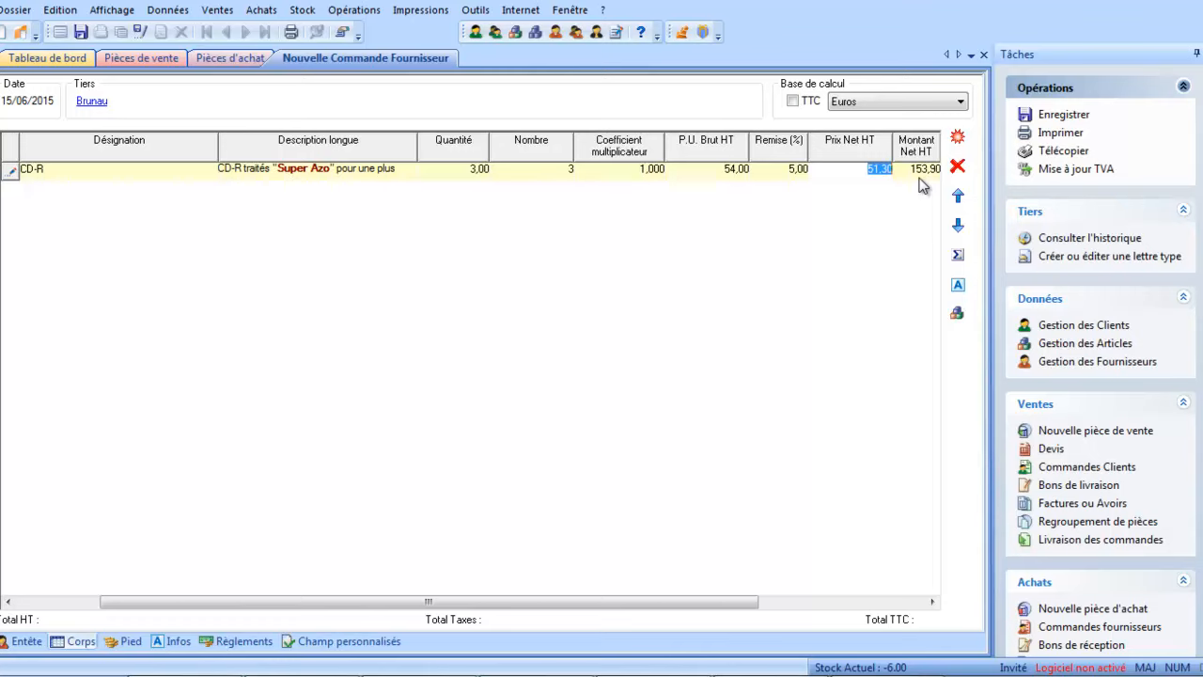
pyautogui.press('Tab')
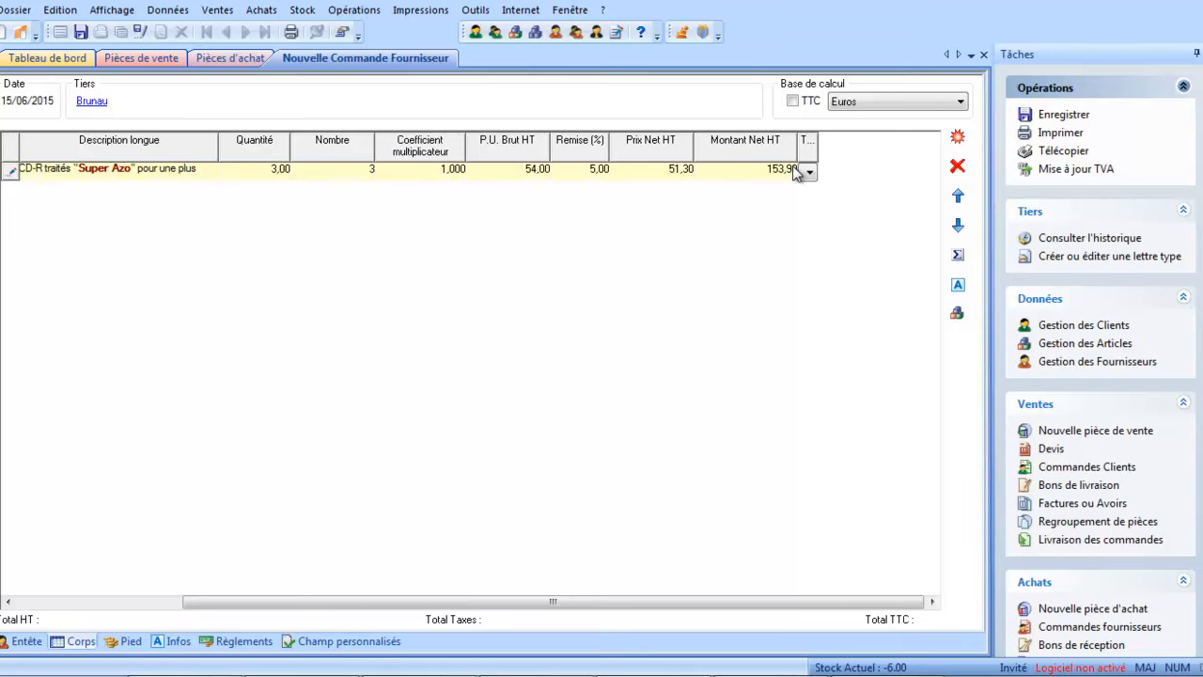
# Open the record of article CD0001 from the article list and examine the discount grid in its complementary information
pyautogui.click(173, 11)
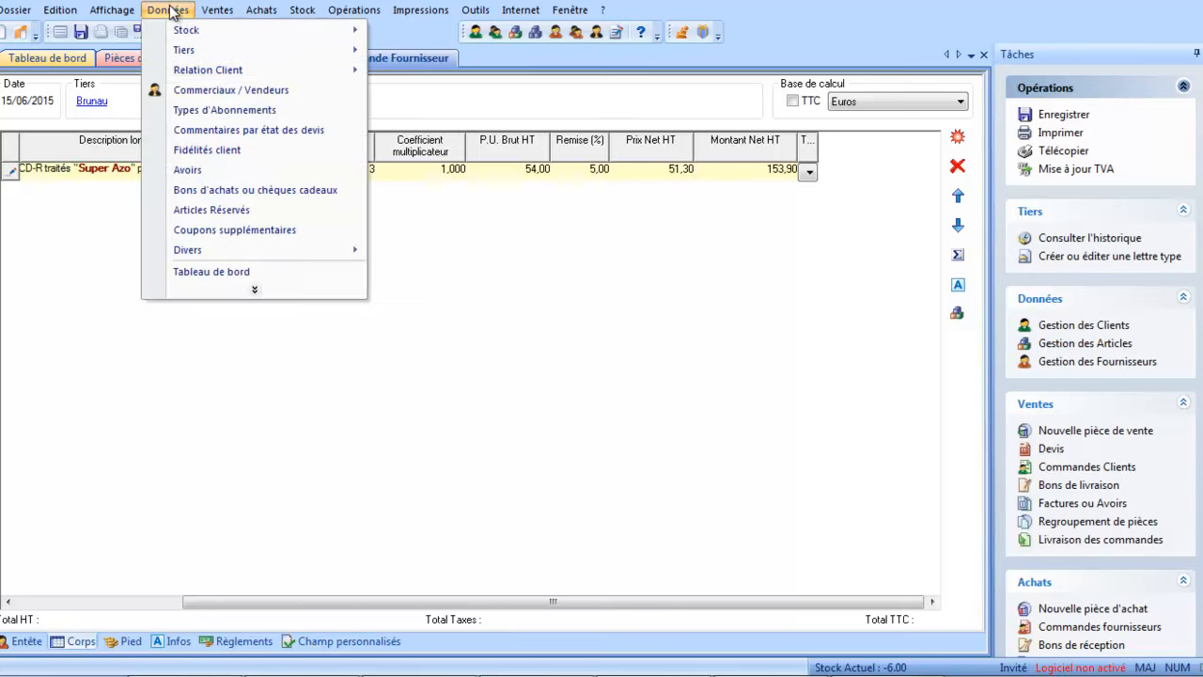
pyautogui.moveTo(180, 39)
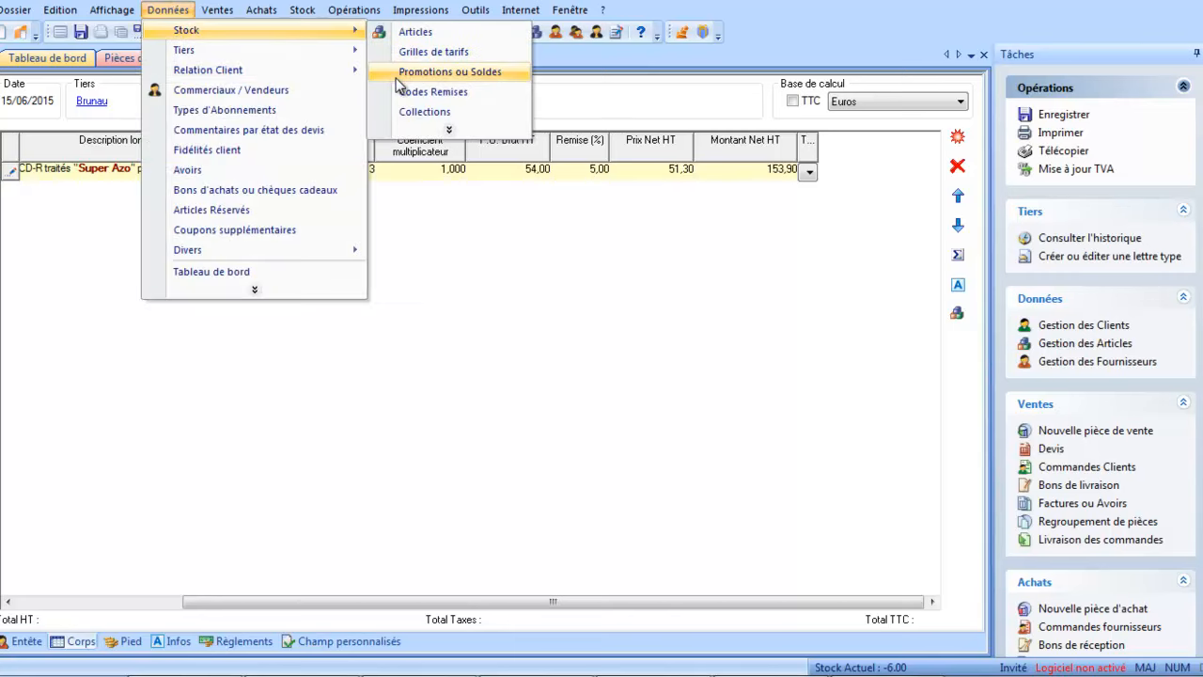
pyautogui.click(410, 33)
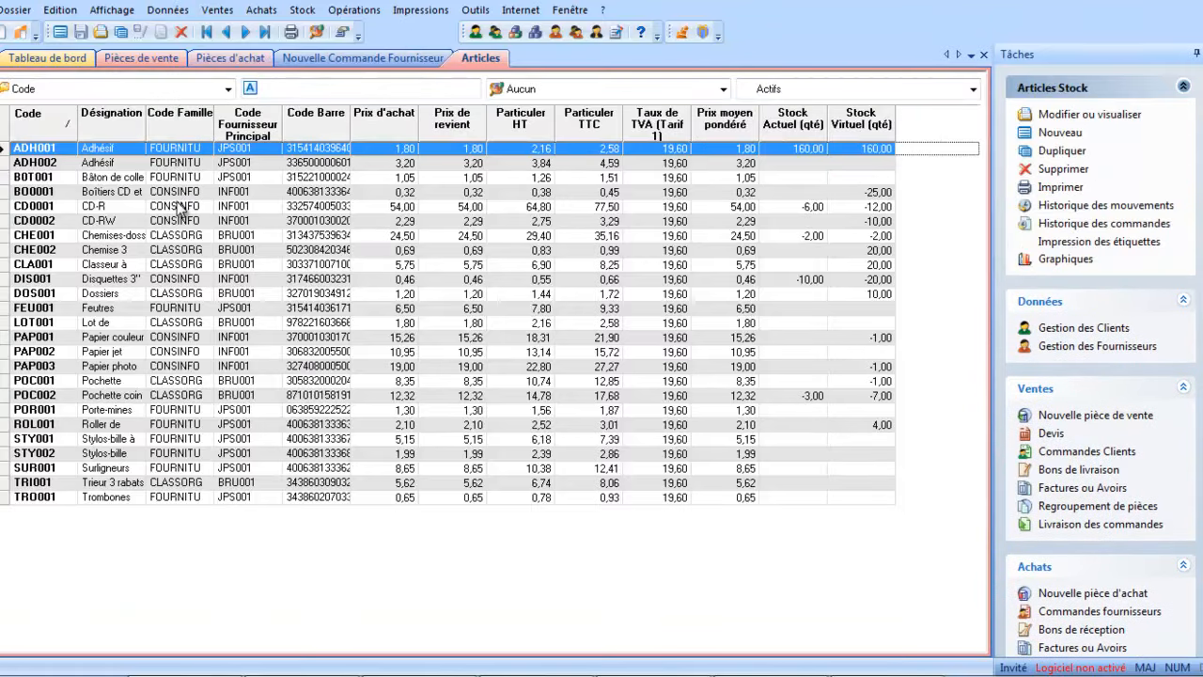
pyautogui.click(178, 208)
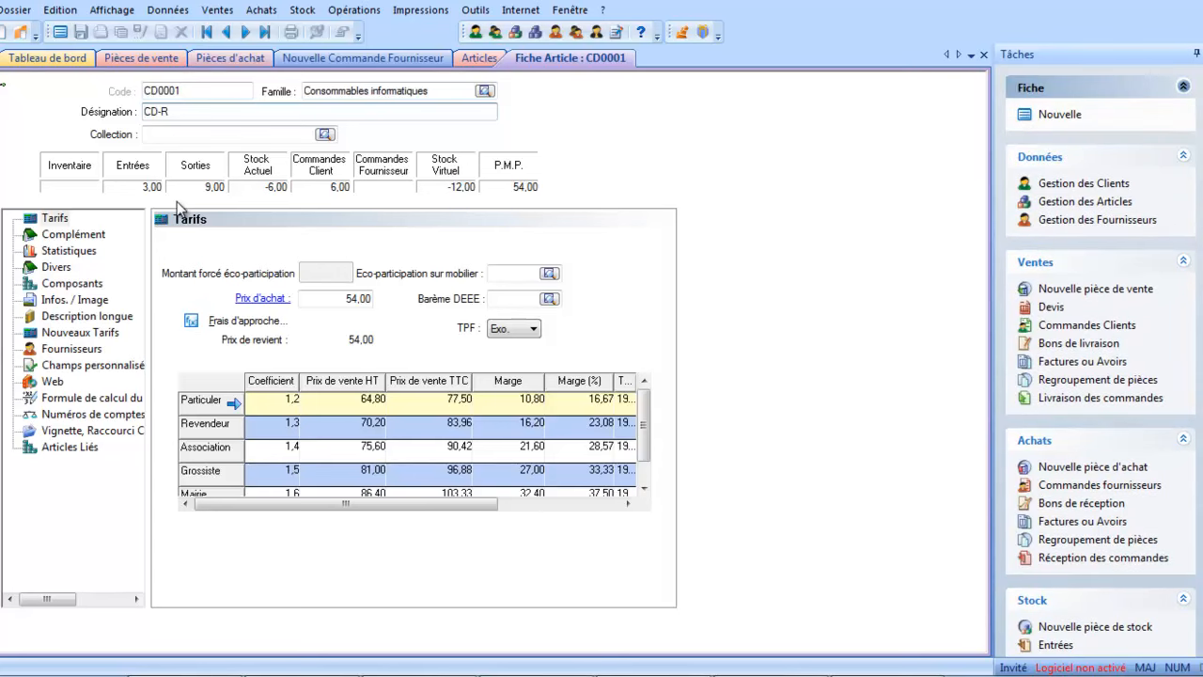
pyautogui.click(74, 234)
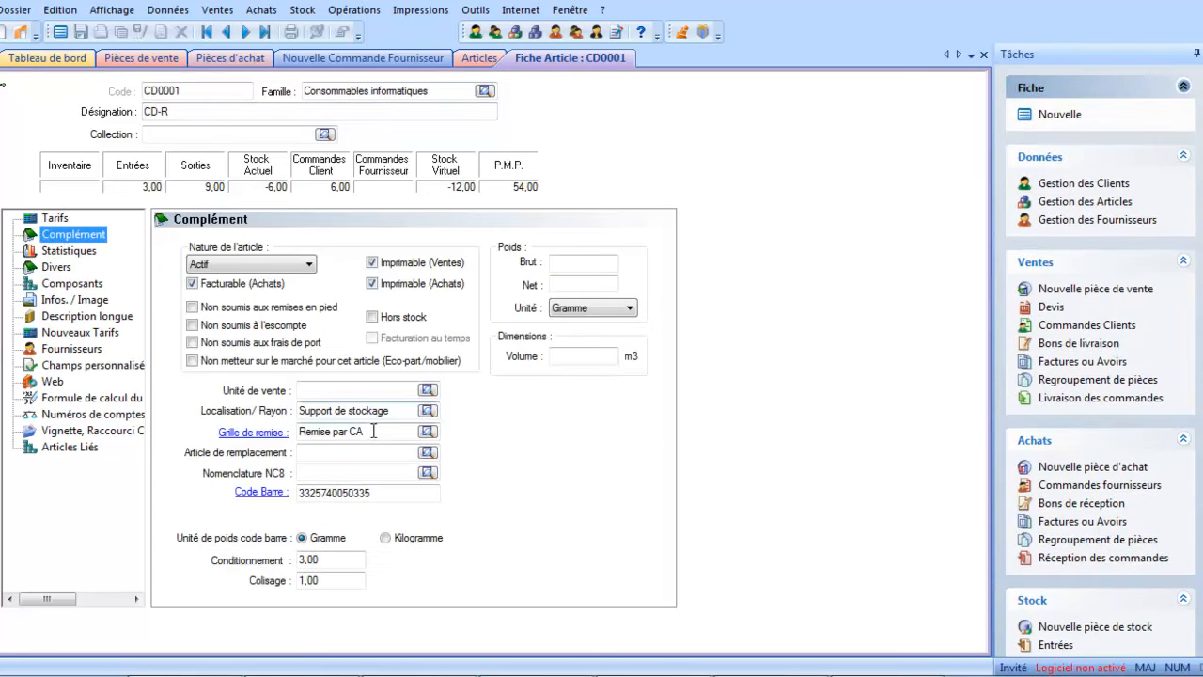